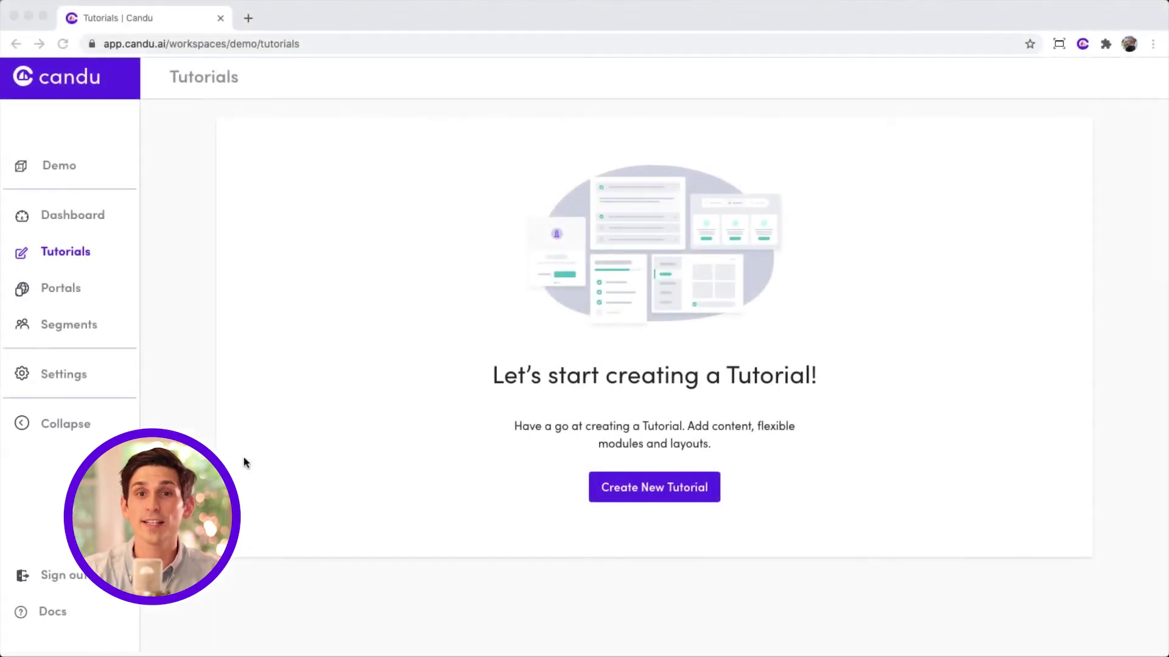
Step: Start a new tutorial from the blank canvas template
{"action": "left_click", "coordinate": [616, 487]}
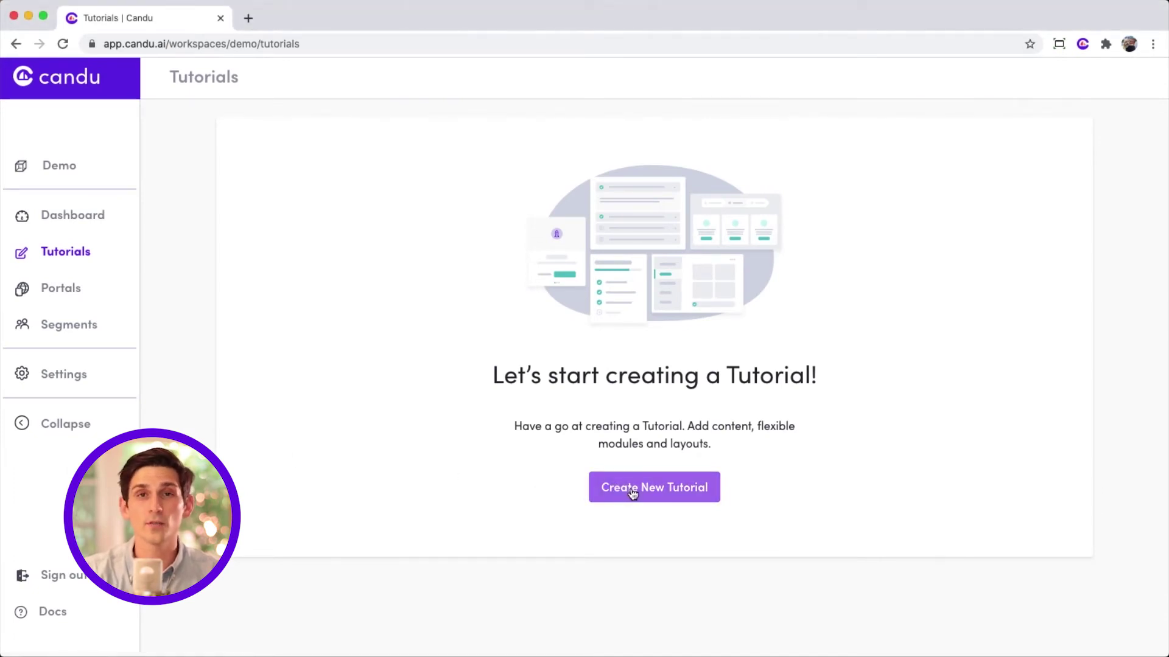
{"action": "left_click", "coordinate": [632, 492]}
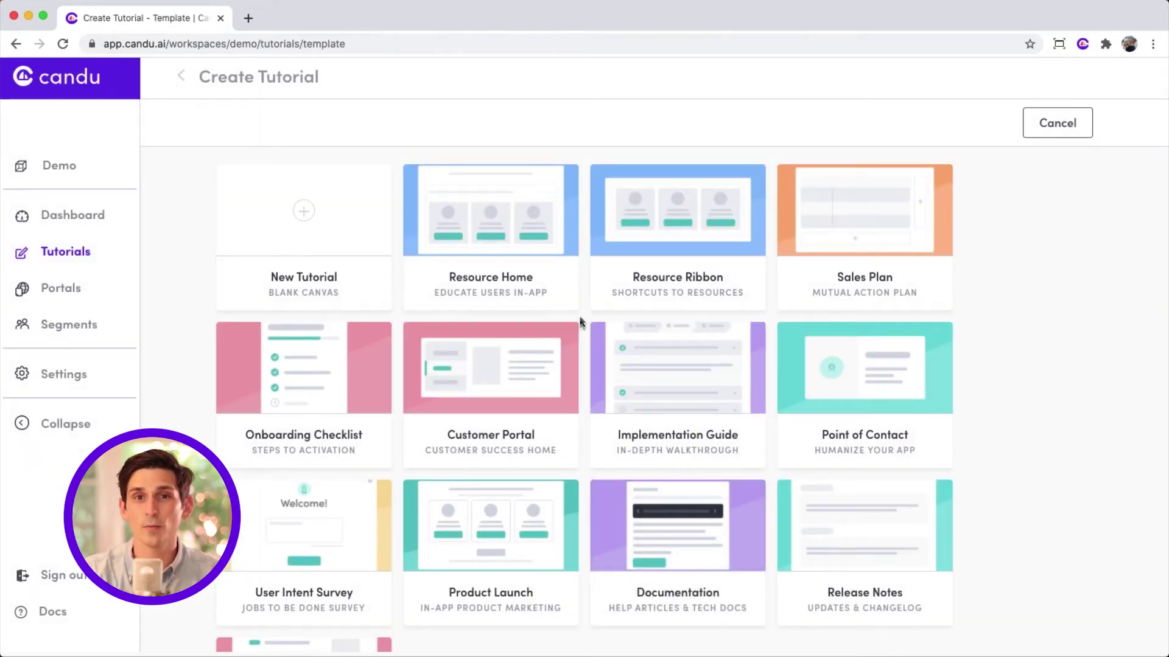
{"action": "mouse_move", "coordinate": [523, 278]}
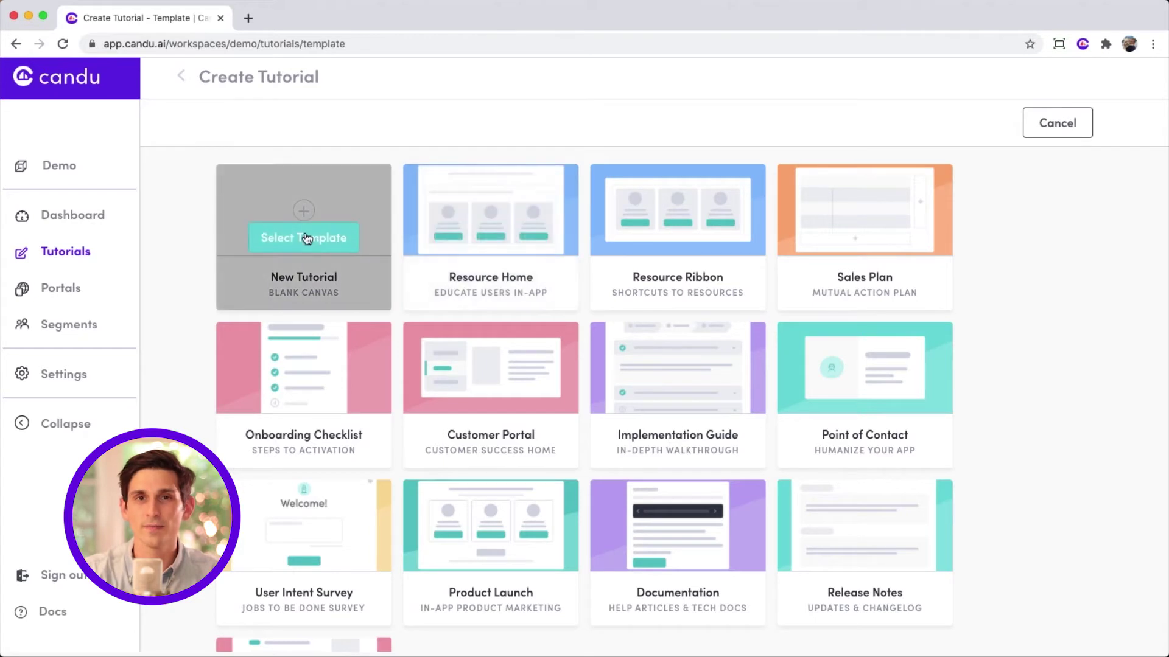
{"action": "left_click", "coordinate": [305, 236]}
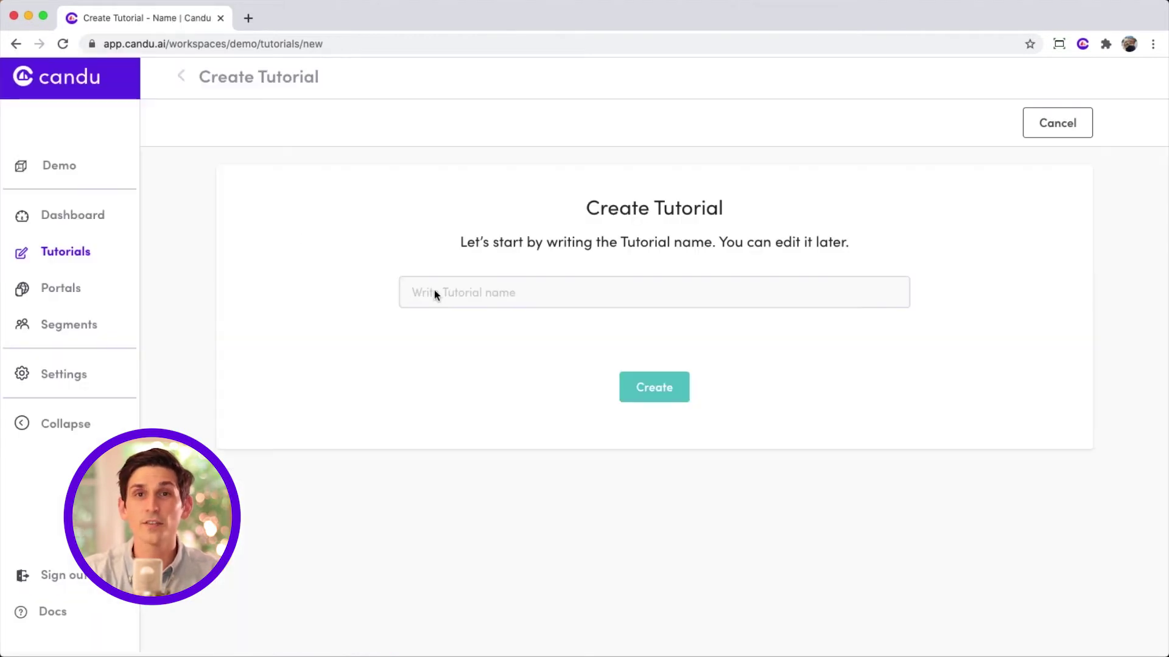
Step: Name the tutorial "My New Tutorial!" and create it
{"action": "left_click", "coordinate": [434, 291]}
{"action": "type", "text": "My New "}
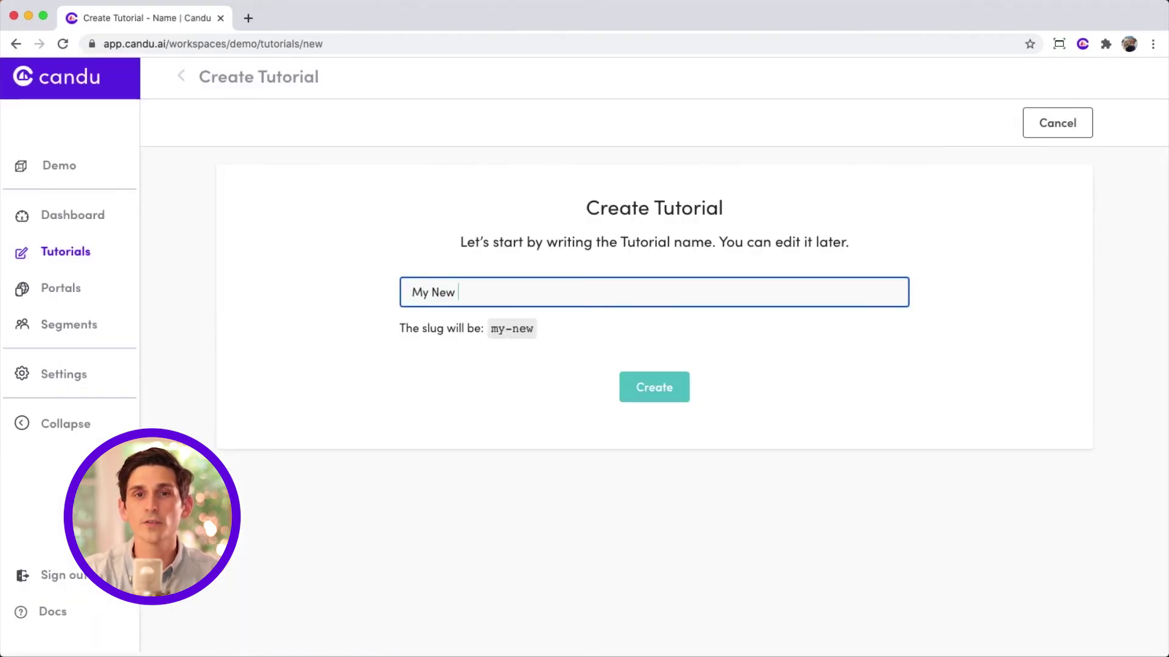
{"action": "type", "text": "Tutorial!"}
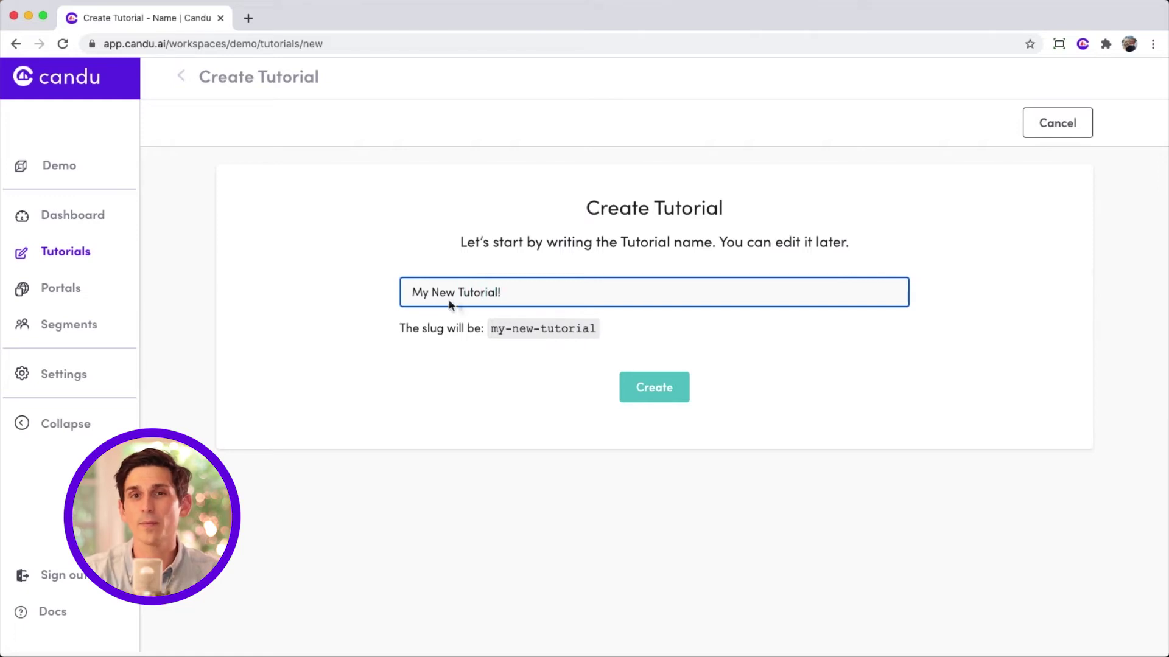
{"action": "left_click", "coordinate": [650, 389]}
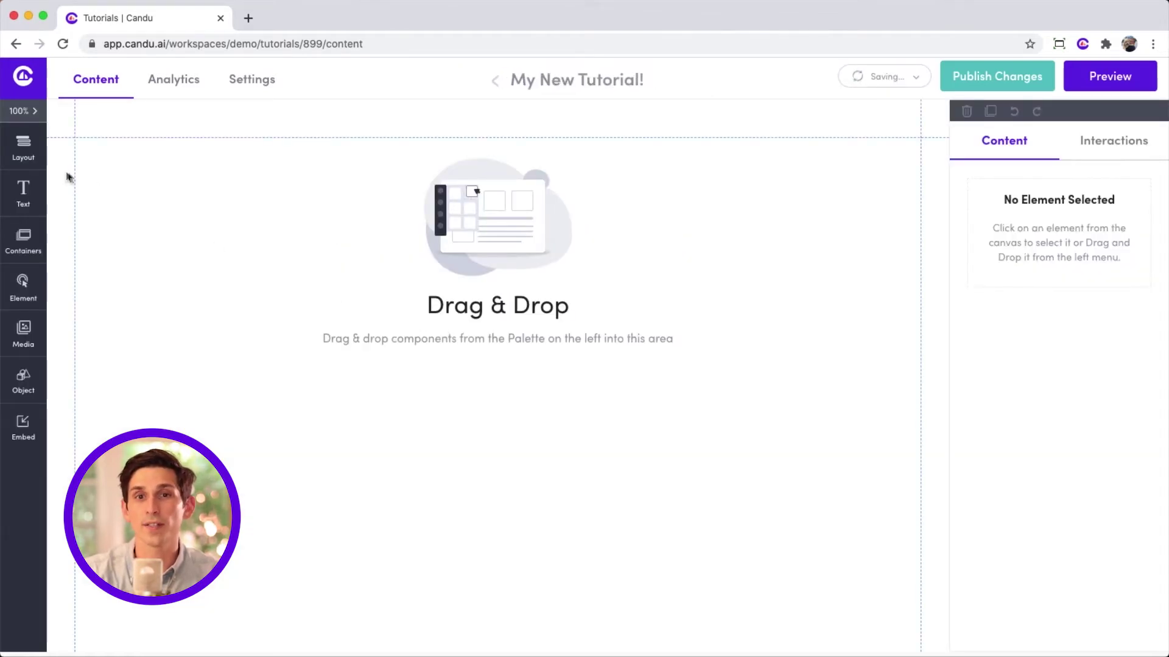
Step: Add a Panel layout to the empty canvas
{"action": "left_click", "coordinate": [25, 154]}
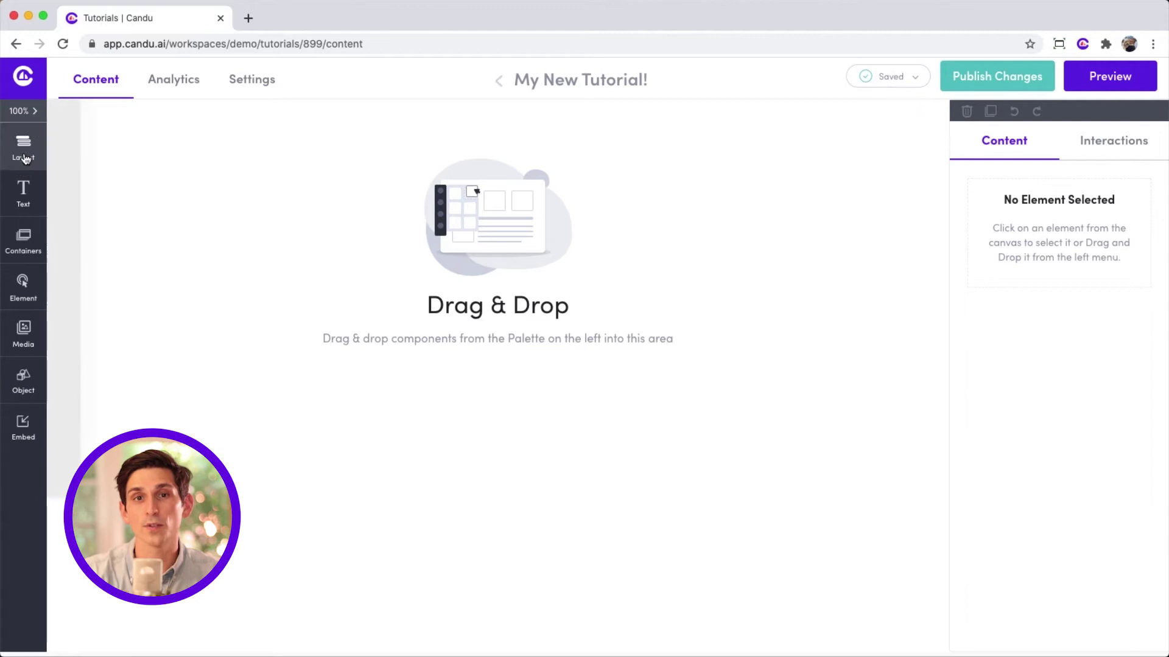
{"action": "left_click", "coordinate": [23, 194]}
{"action": "left_click", "coordinate": [25, 241]}
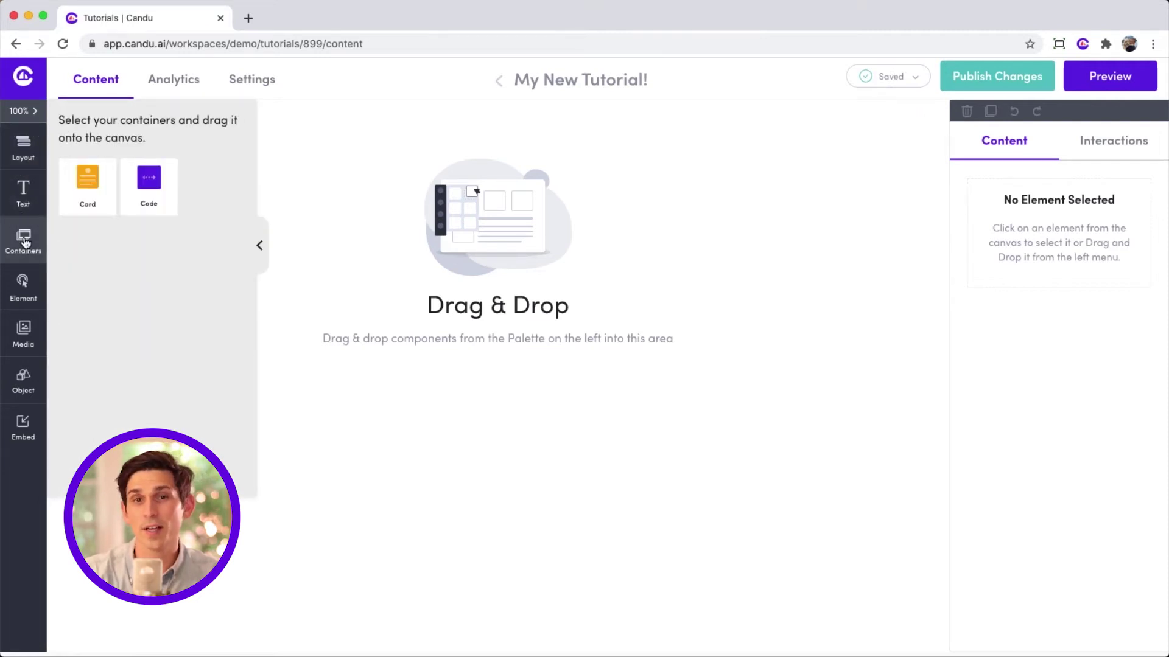
{"action": "left_click", "coordinate": [22, 144]}
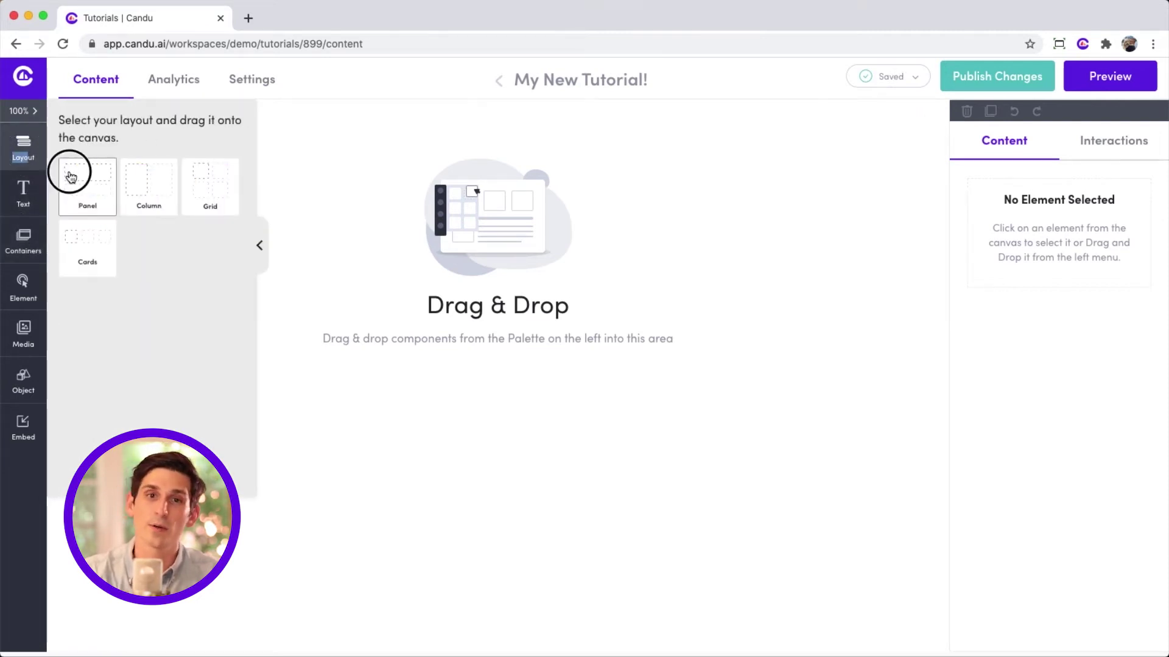
{"action": "left_click_drag", "start_coordinate": [71, 174], "coordinate": [339, 154]}
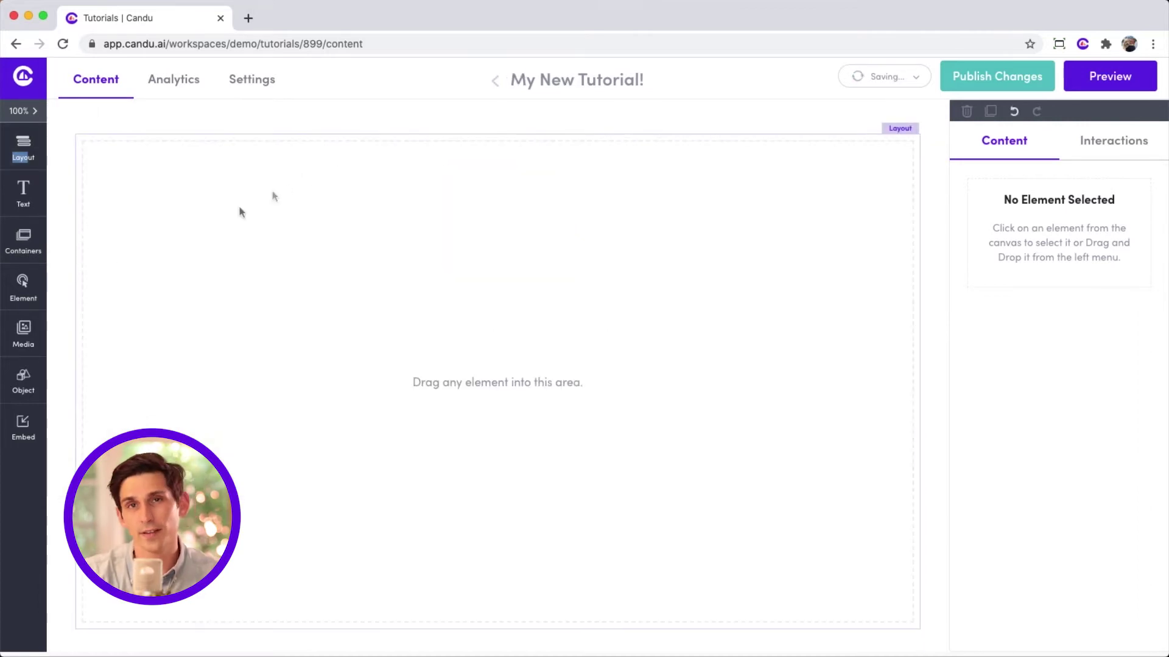
Step: Place a Header 1 text inside the layout and add a button directly below it
{"action": "left_click", "coordinate": [23, 194]}
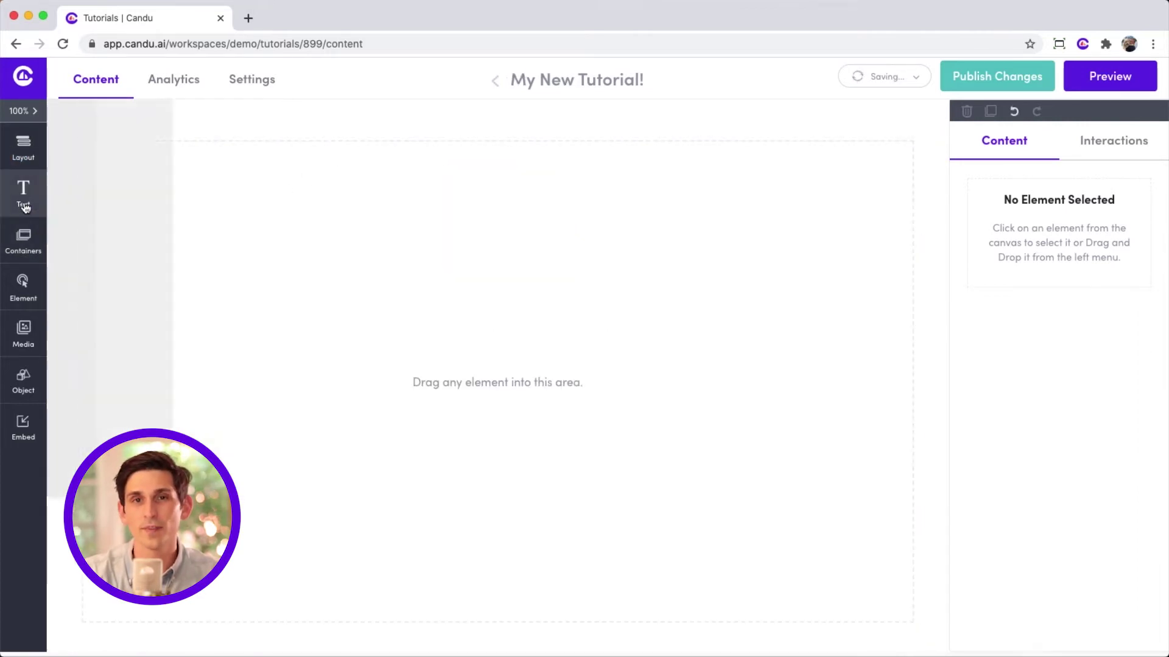
{"action": "left_click_drag", "start_coordinate": [112, 183], "coordinate": [346, 236]}
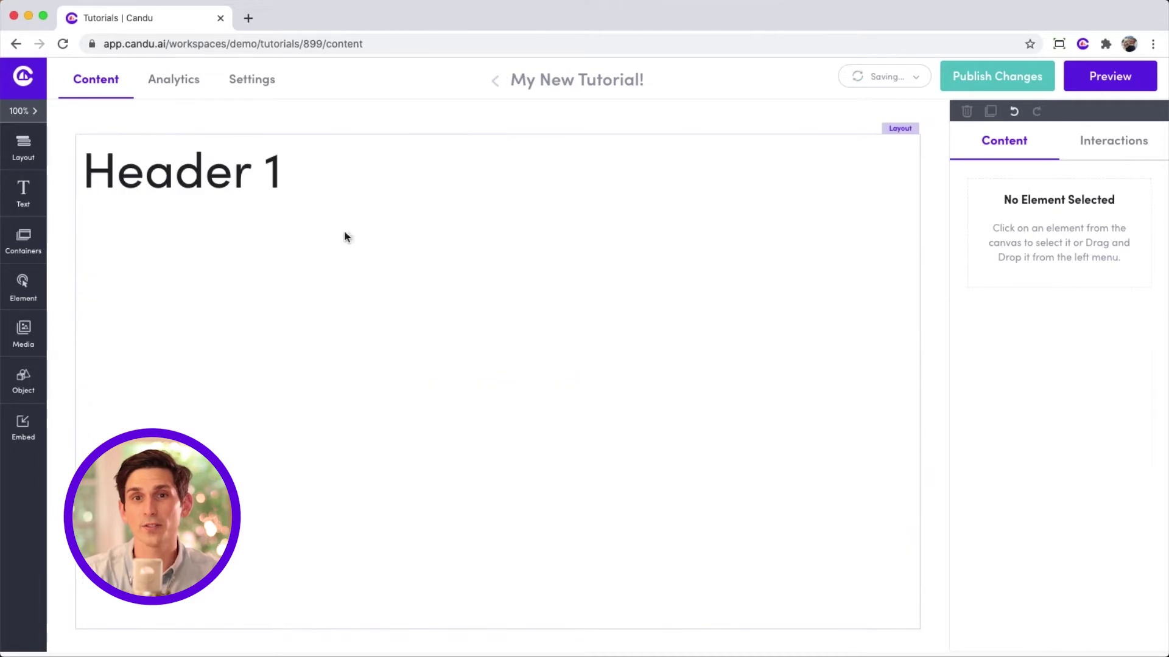
{"action": "left_click", "coordinate": [18, 297]}
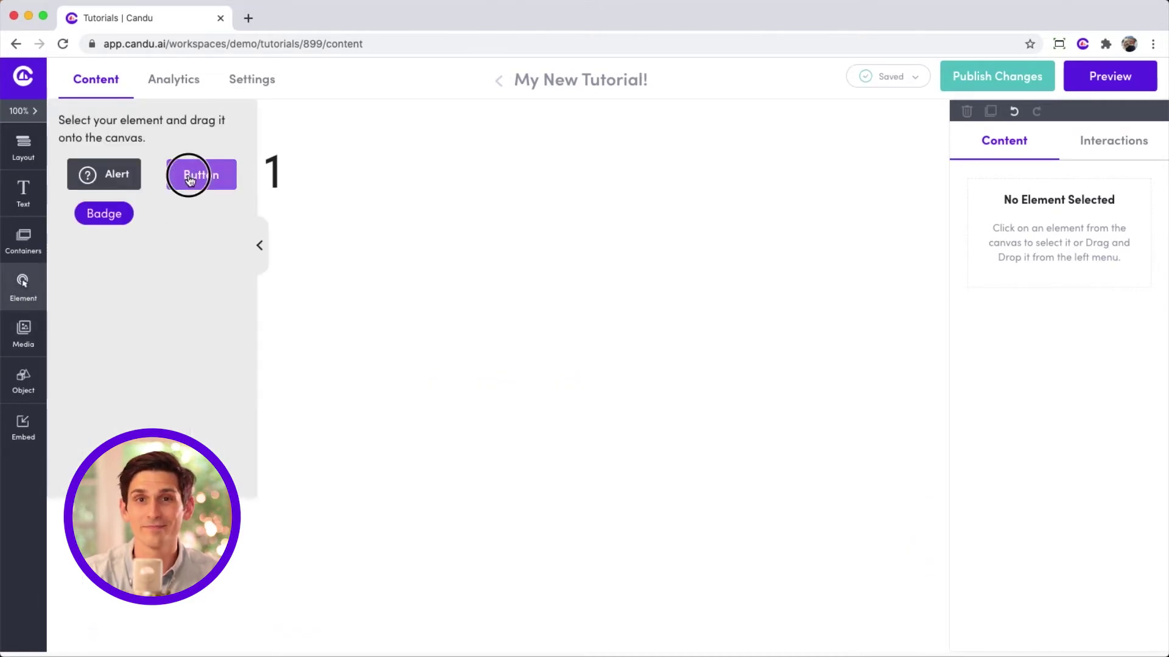
{"action": "left_click_drag", "start_coordinate": [187, 175], "coordinate": [281, 218]}
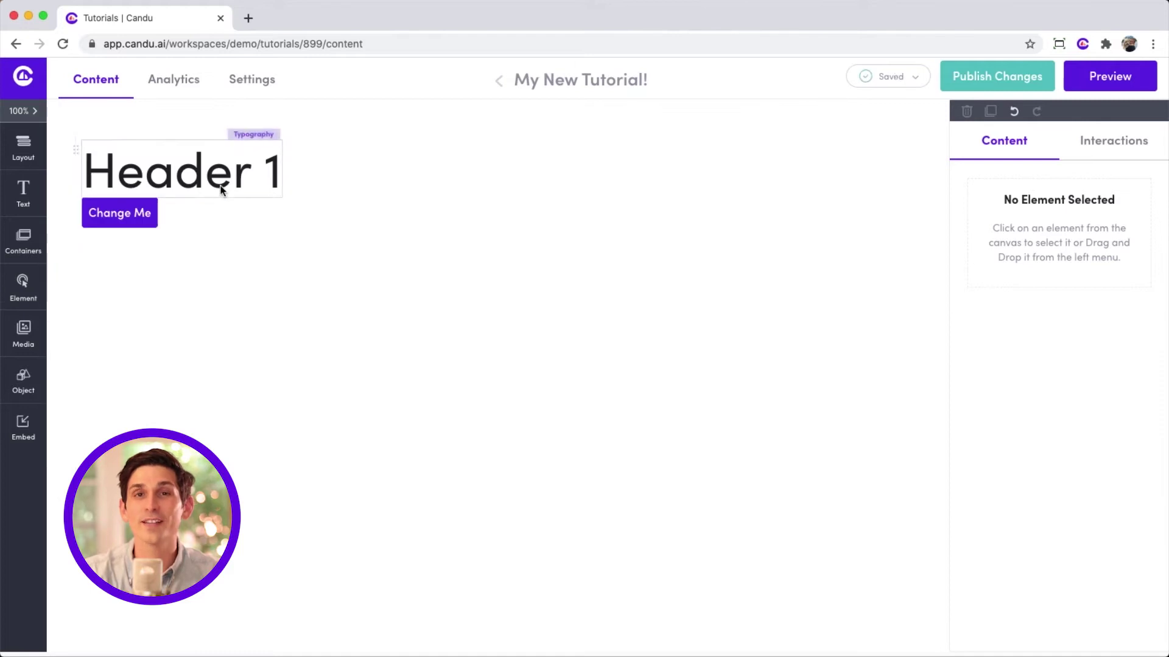
Step: Look over the layout's properties, and change the header's typography variant to H2
{"action": "left_click", "coordinate": [411, 193]}
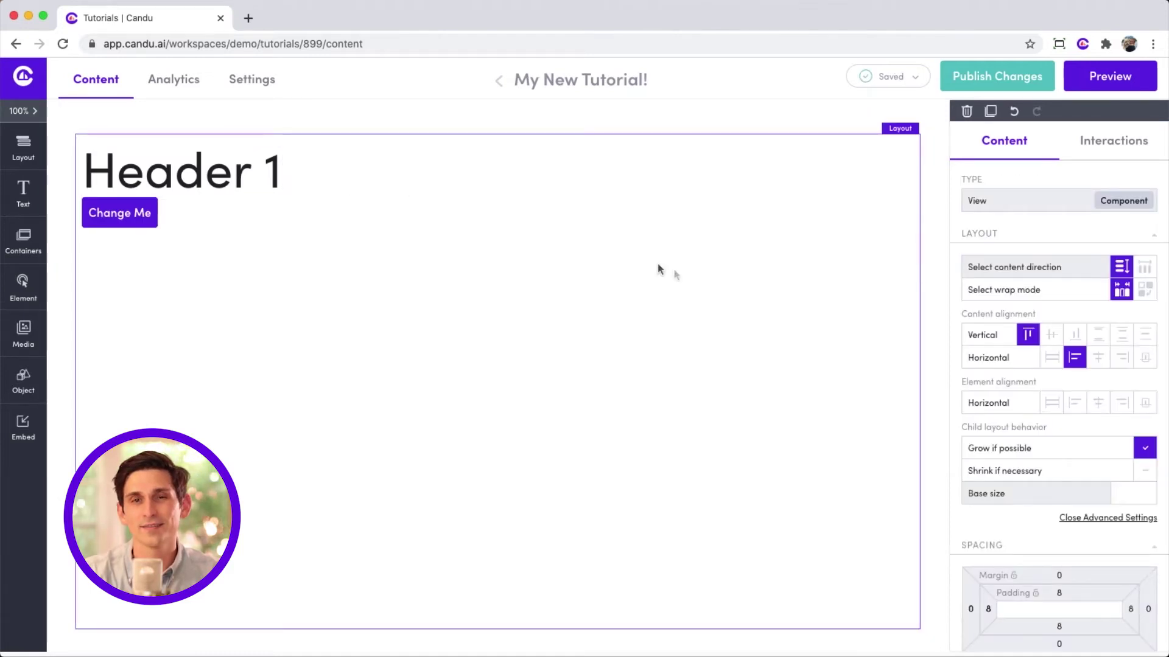
{"action": "scroll", "coordinate": [971, 359], "scroll_direction": "down", "scroll_amount": 1}
{"action": "scroll", "coordinate": [972, 356], "scroll_direction": "up", "scroll_amount": 1}
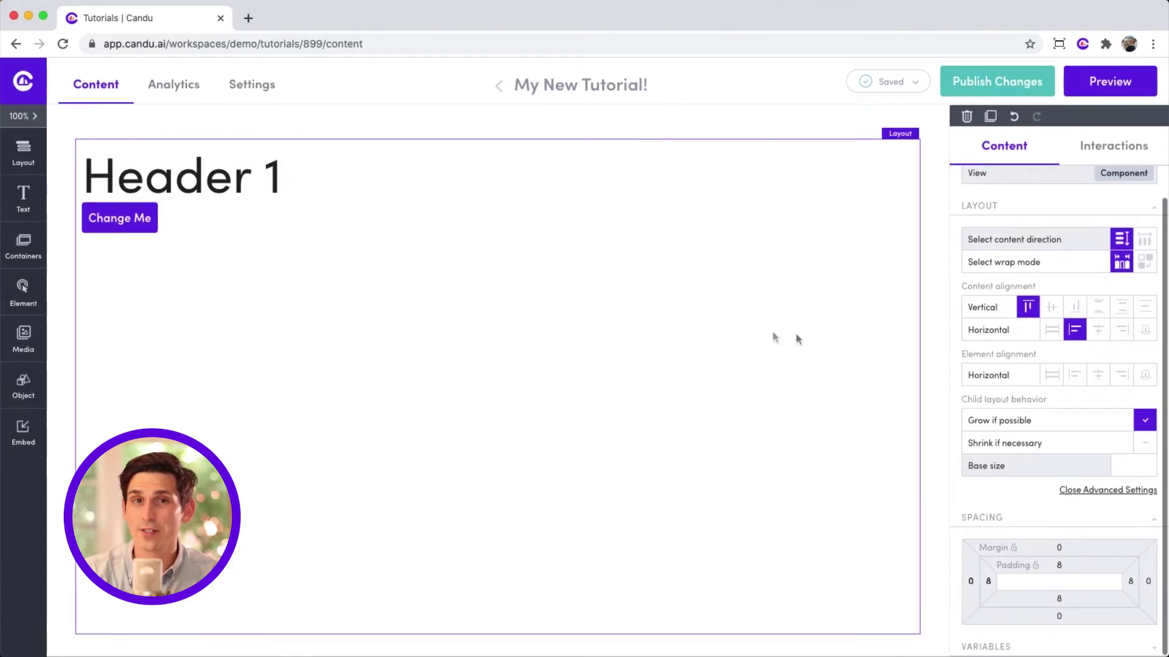
{"action": "left_click", "coordinate": [275, 186]}
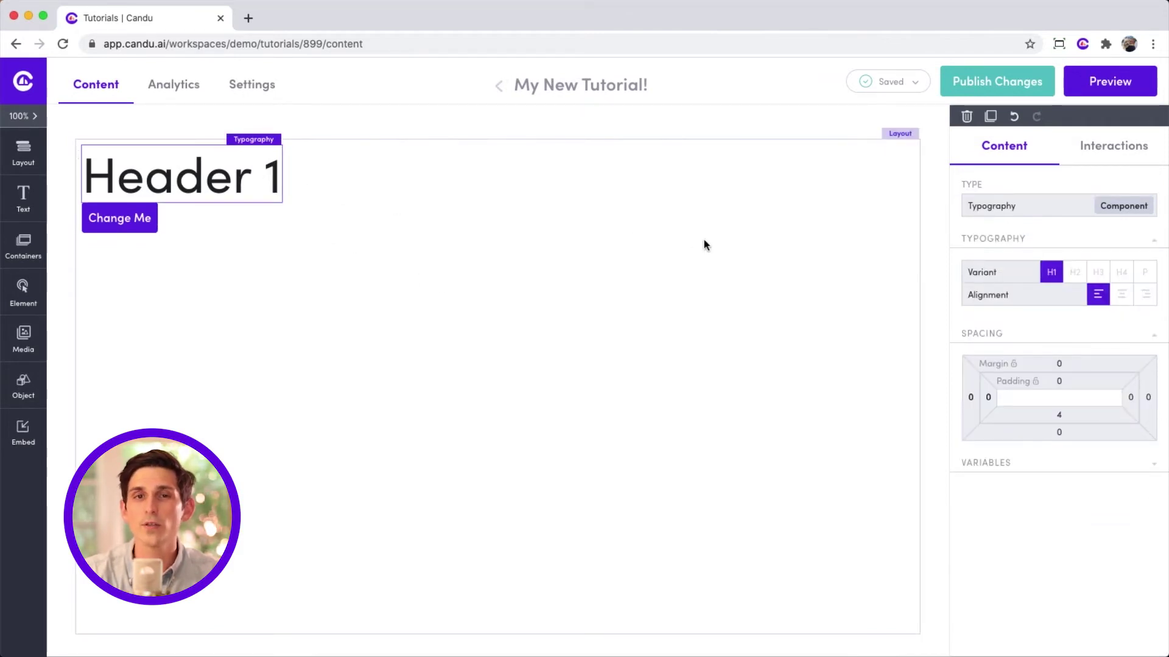
{"action": "left_click", "coordinate": [1073, 279]}
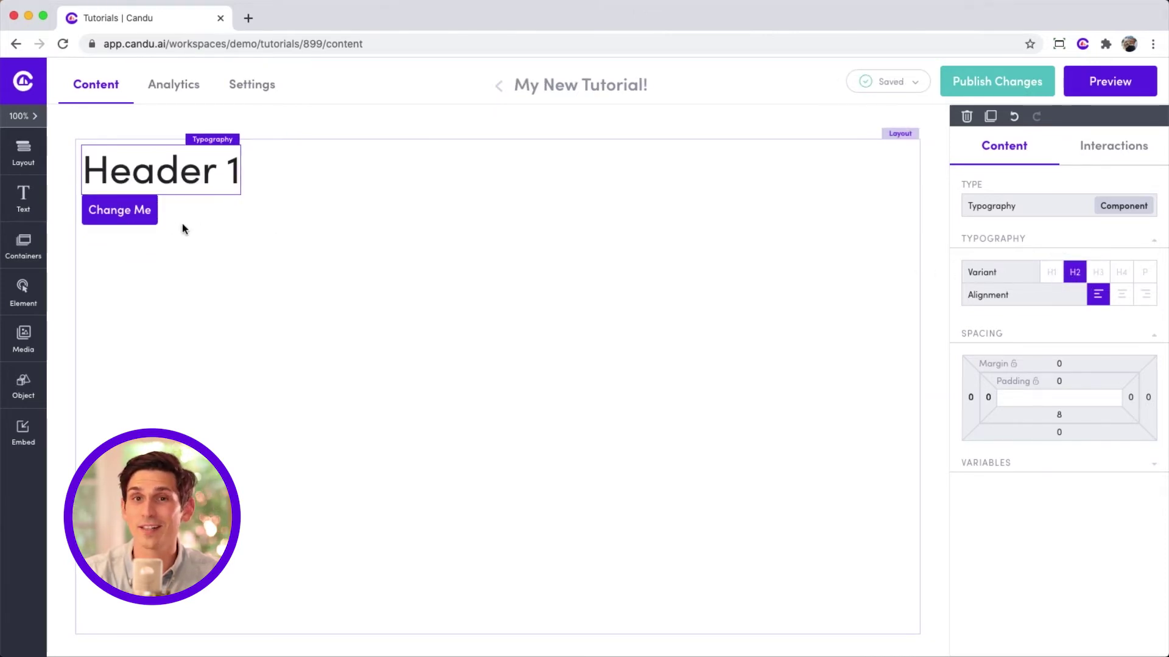
Step: Style the Change Me button with the Secondary color and a Light outline
{"action": "left_click", "coordinate": [146, 220]}
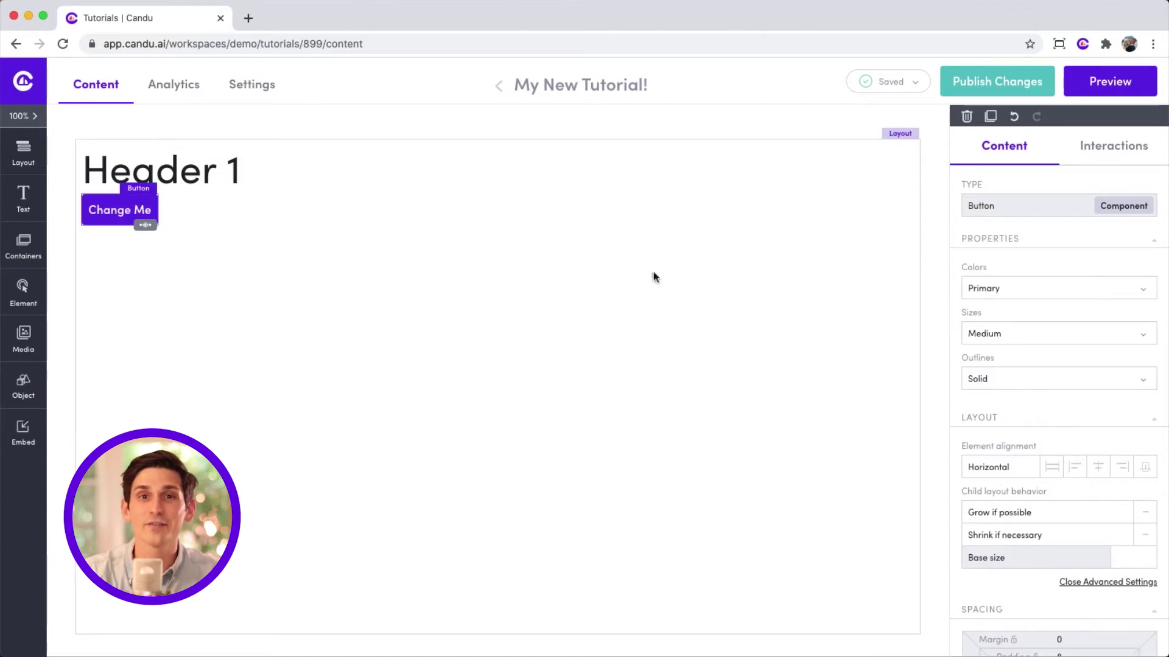
{"action": "left_click", "coordinate": [992, 297]}
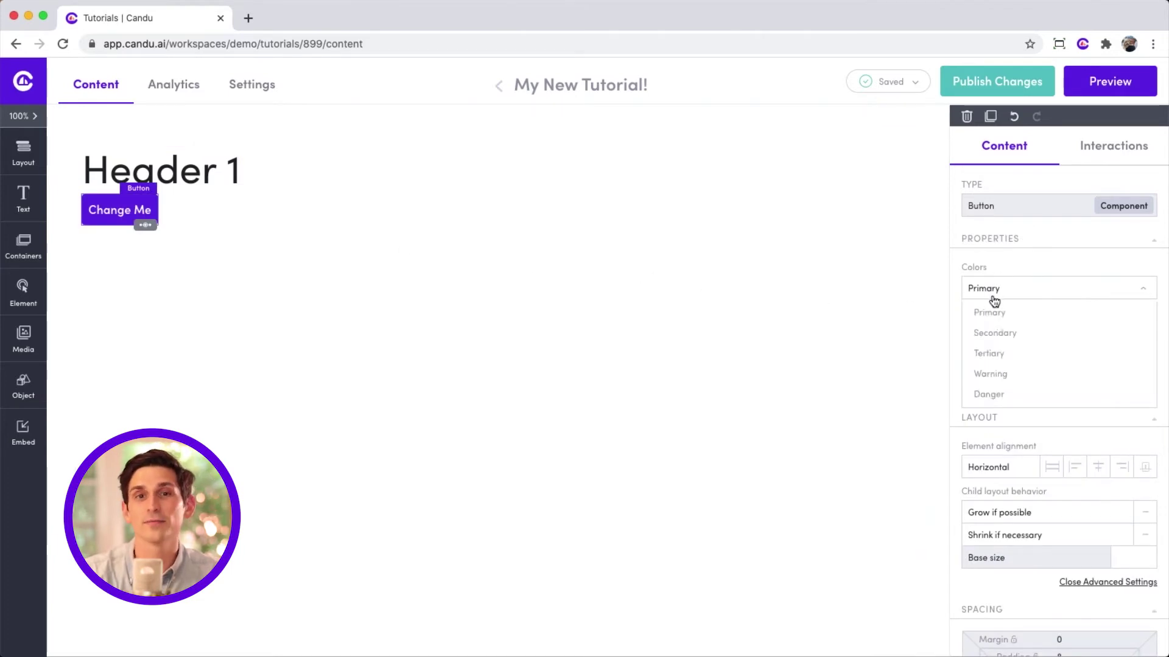
{"action": "left_click", "coordinate": [995, 335]}
{"action": "left_click", "coordinate": [1000, 378]}
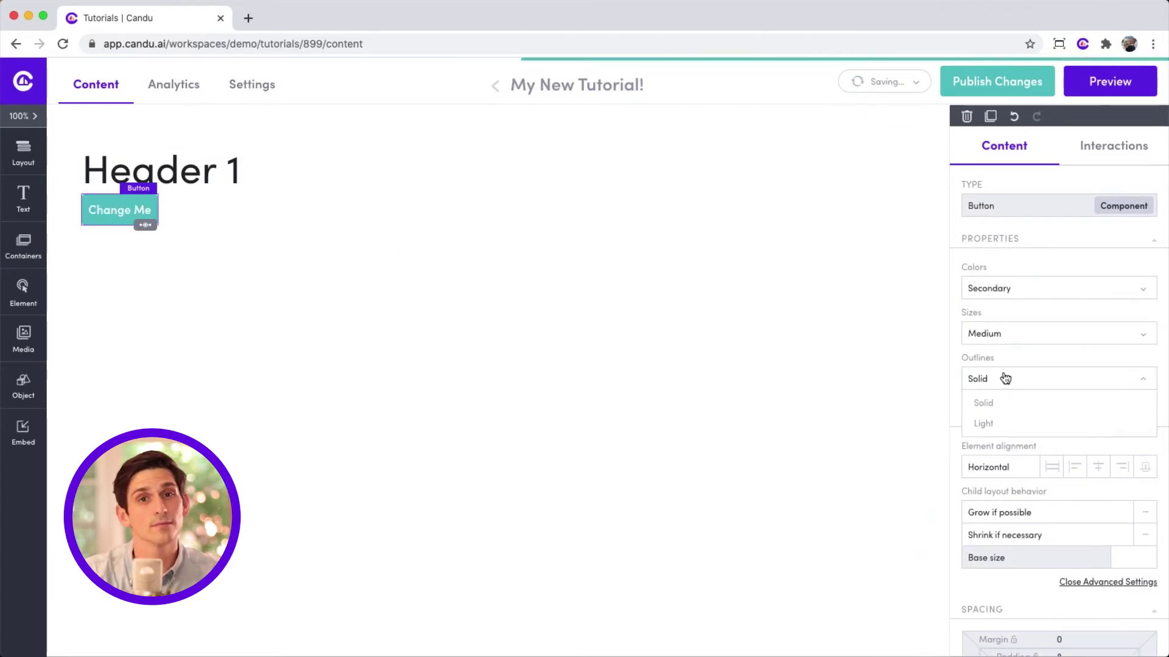
{"action": "left_click", "coordinate": [1001, 425]}
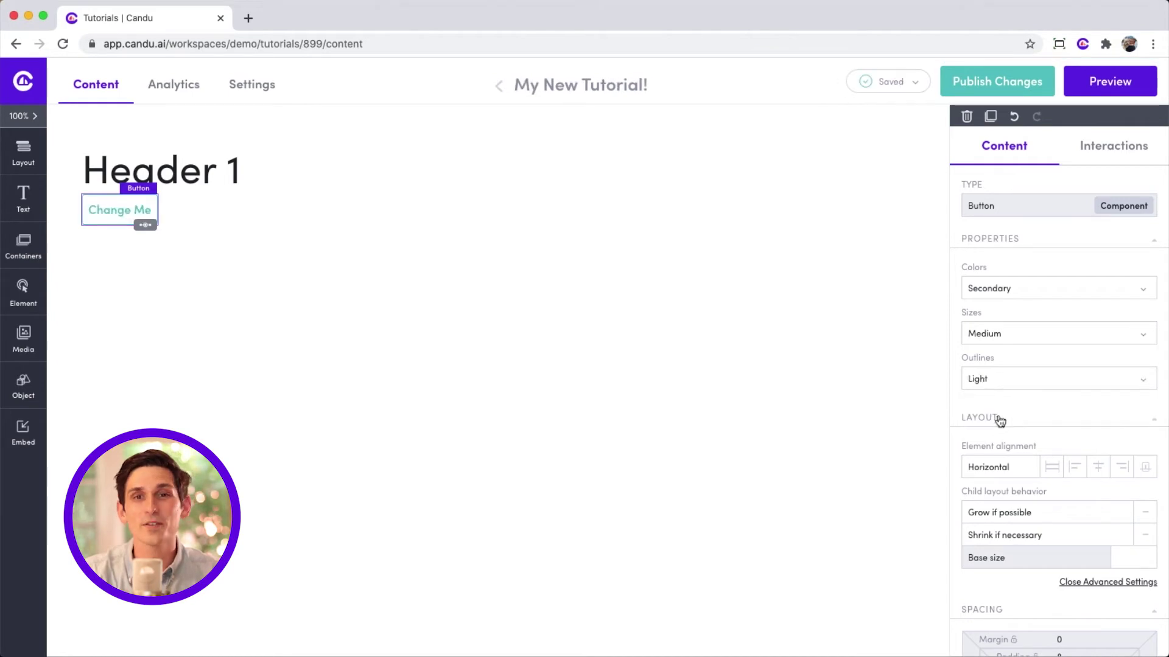
{"action": "left_click", "coordinate": [1084, 153]}
{"action": "left_click", "coordinate": [1025, 290]}
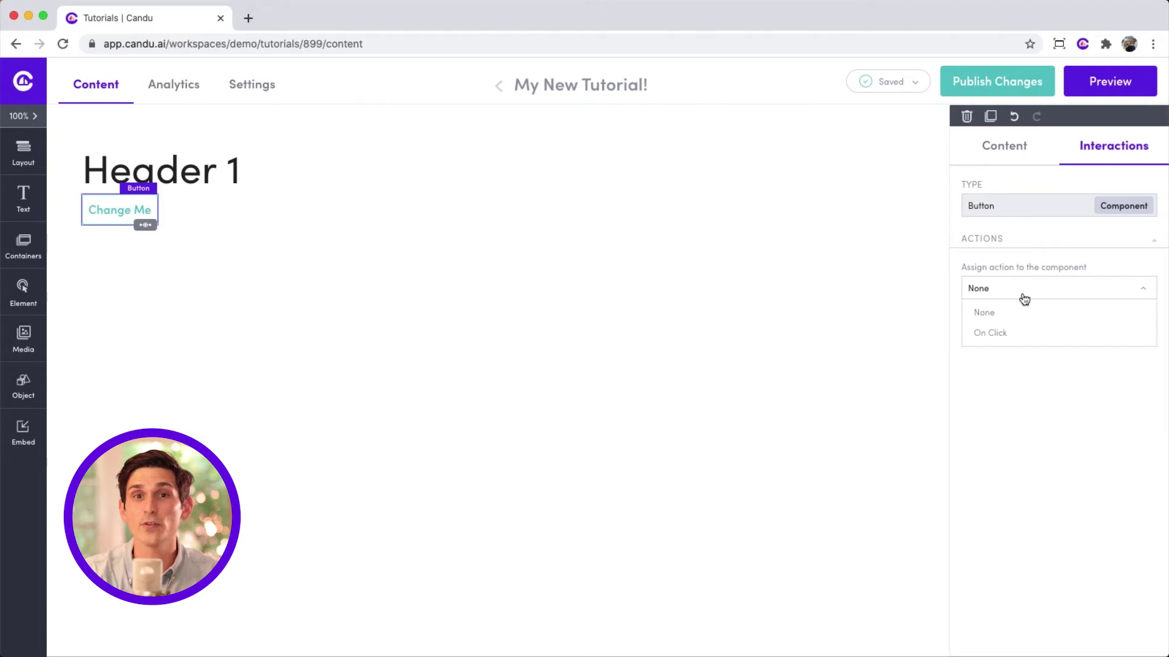
{"action": "left_click", "coordinate": [1014, 333]}
{"action": "left_click", "coordinate": [1014, 312]}
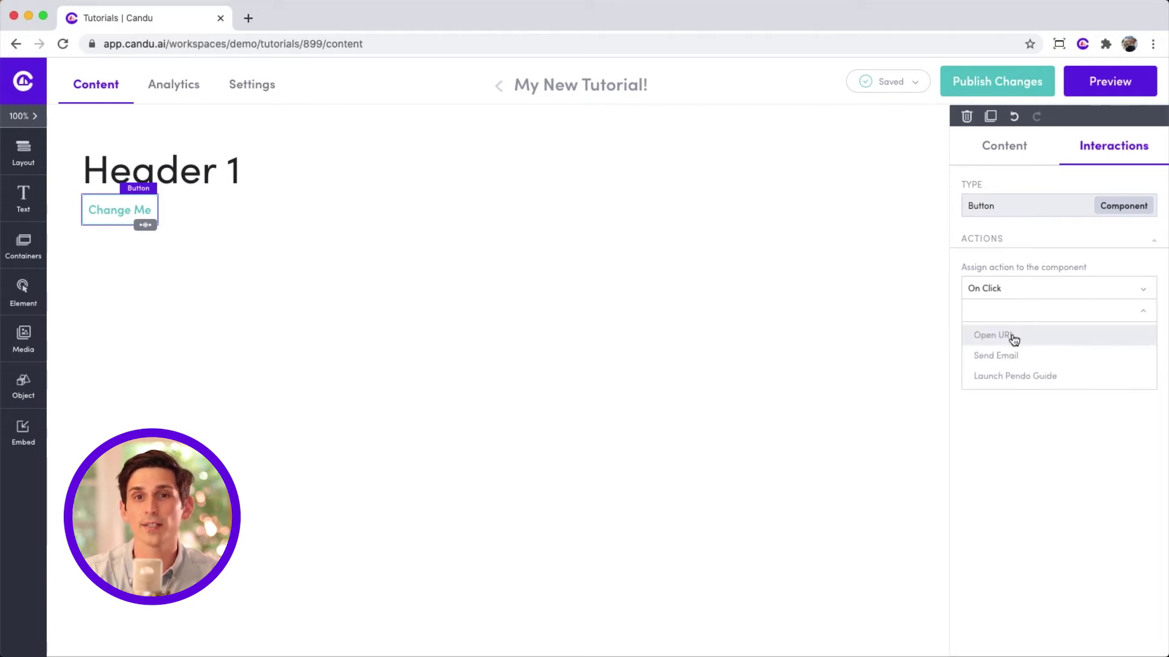
{"action": "left_click", "coordinate": [1013, 337]}
{"action": "left_click", "coordinate": [1022, 336]}
{"action": "type", "text": "candu.ai"}
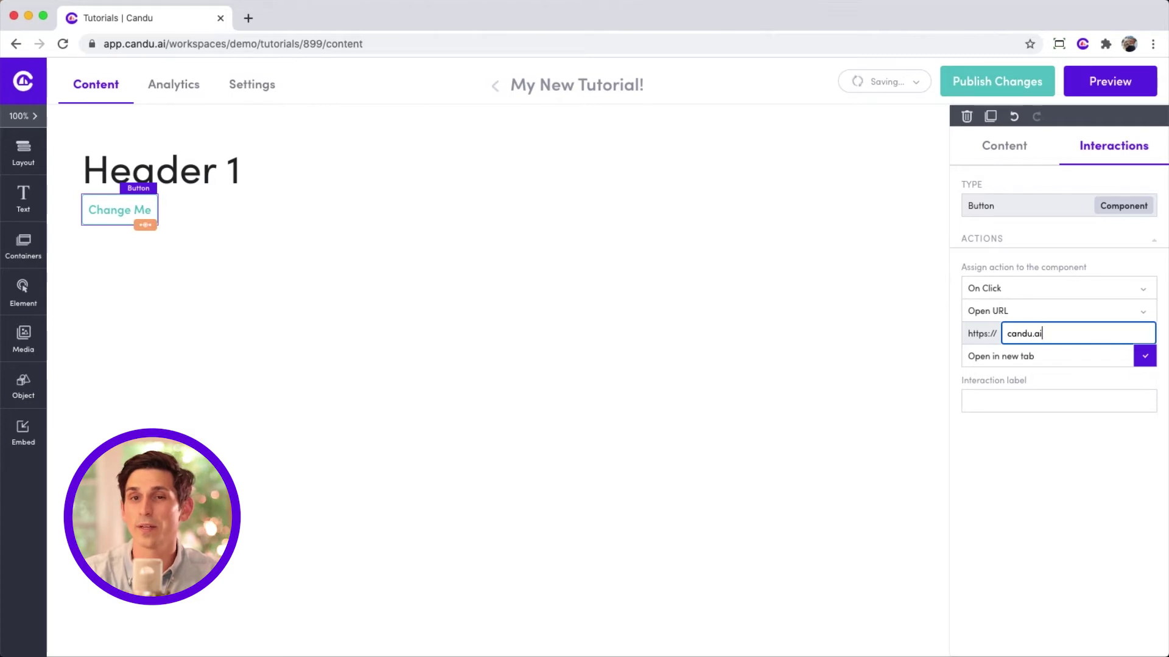
{"action": "left_click", "coordinate": [1000, 158]}
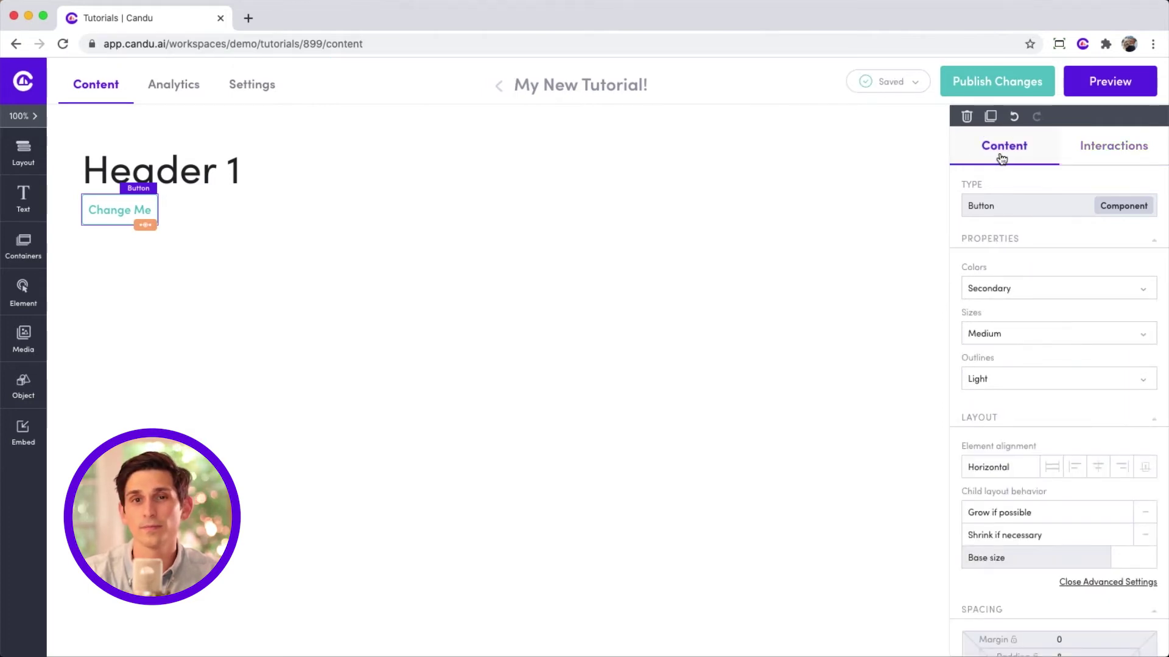
Step: Delete the header above the button
{"action": "left_click", "coordinate": [226, 180]}
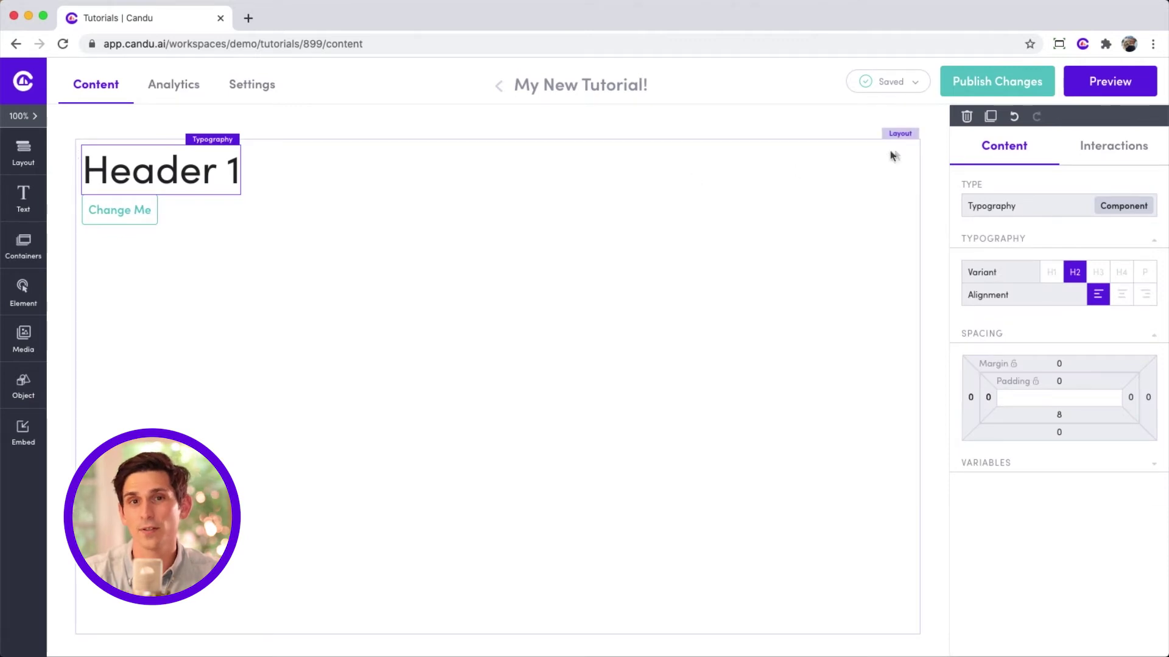
{"action": "left_click", "coordinate": [967, 116]}
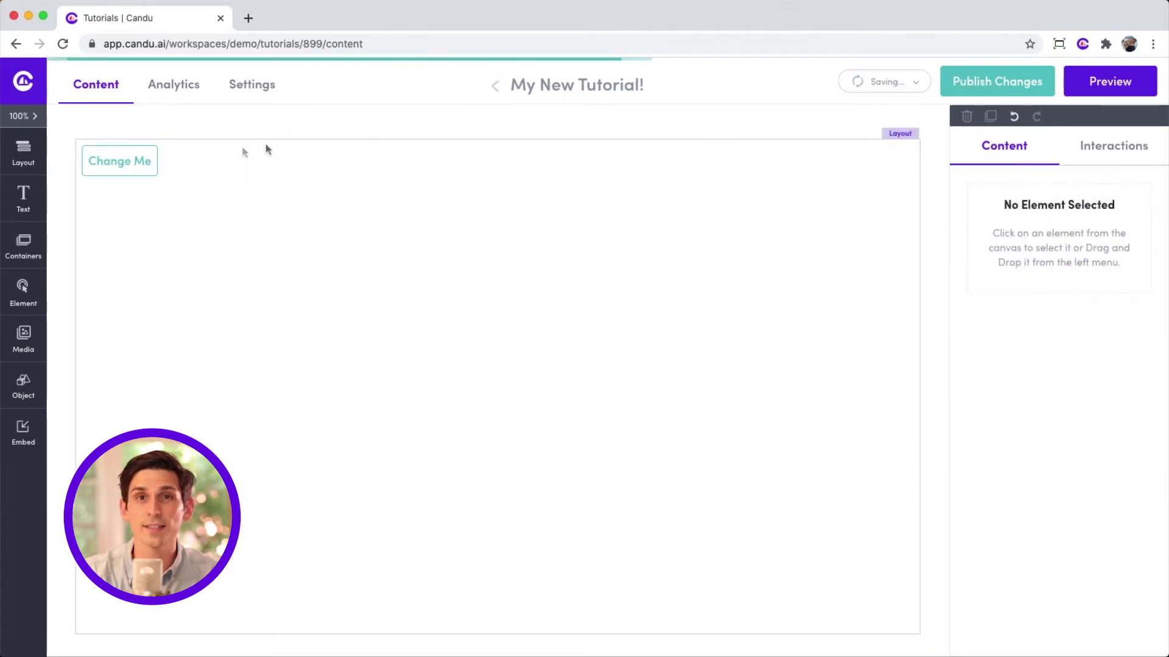
Step: Duplicate the Change Me button, undoing and redoing the duplication once
{"action": "left_click", "coordinate": [150, 168]}
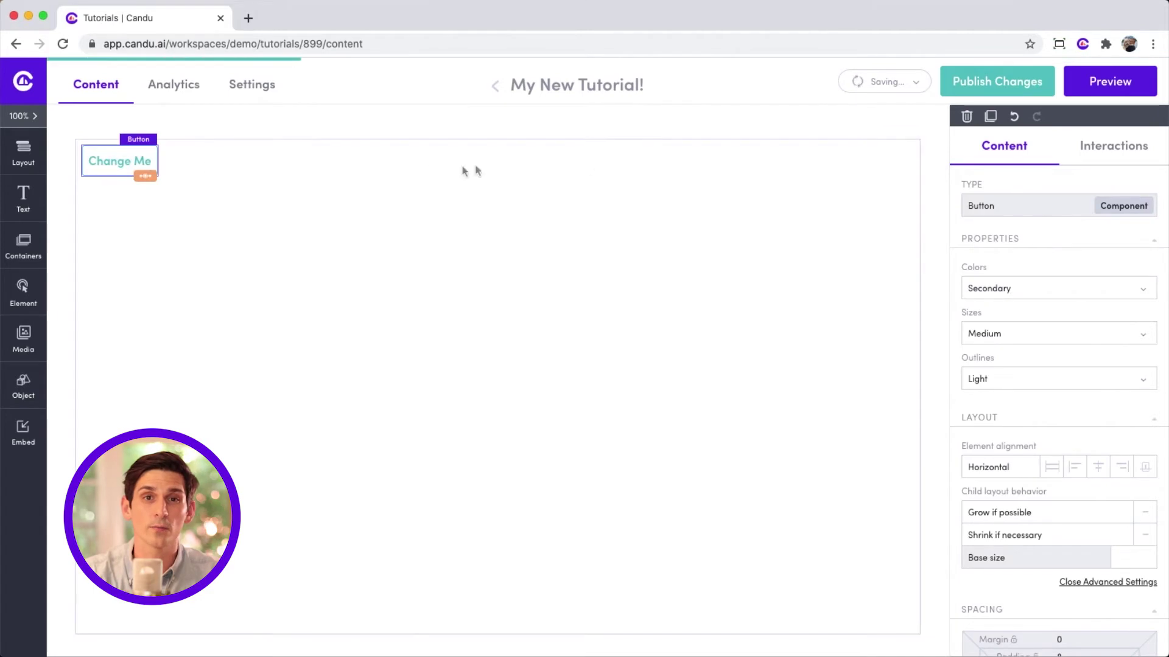
{"action": "left_click", "coordinate": [991, 117]}
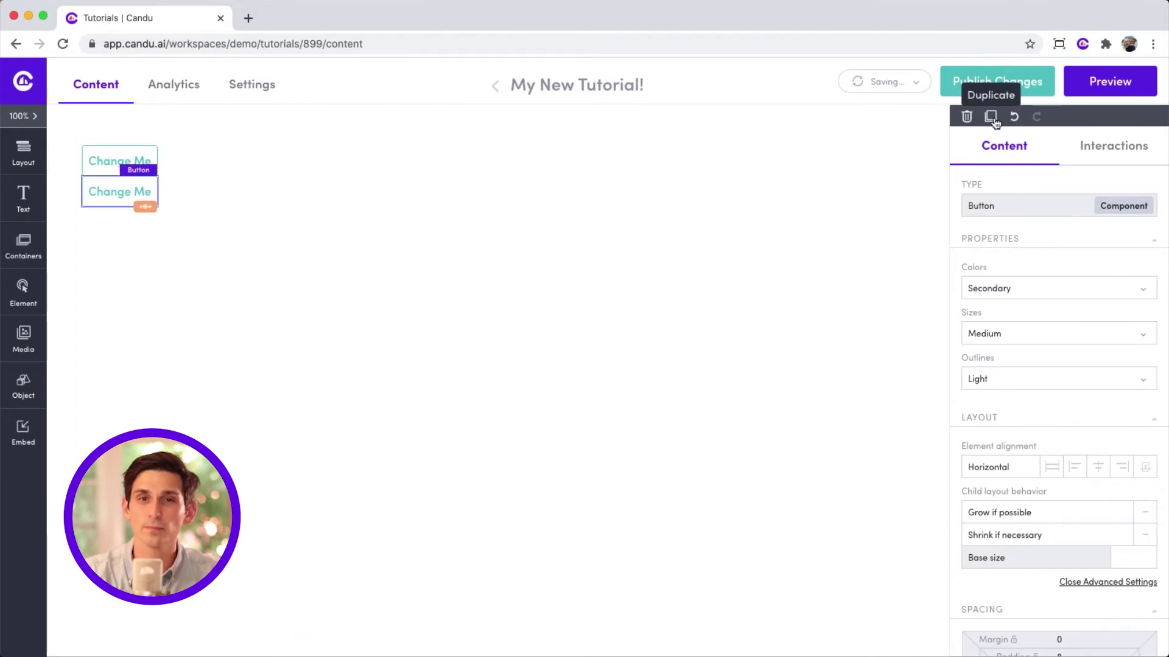
{"action": "left_click", "coordinate": [1013, 118]}
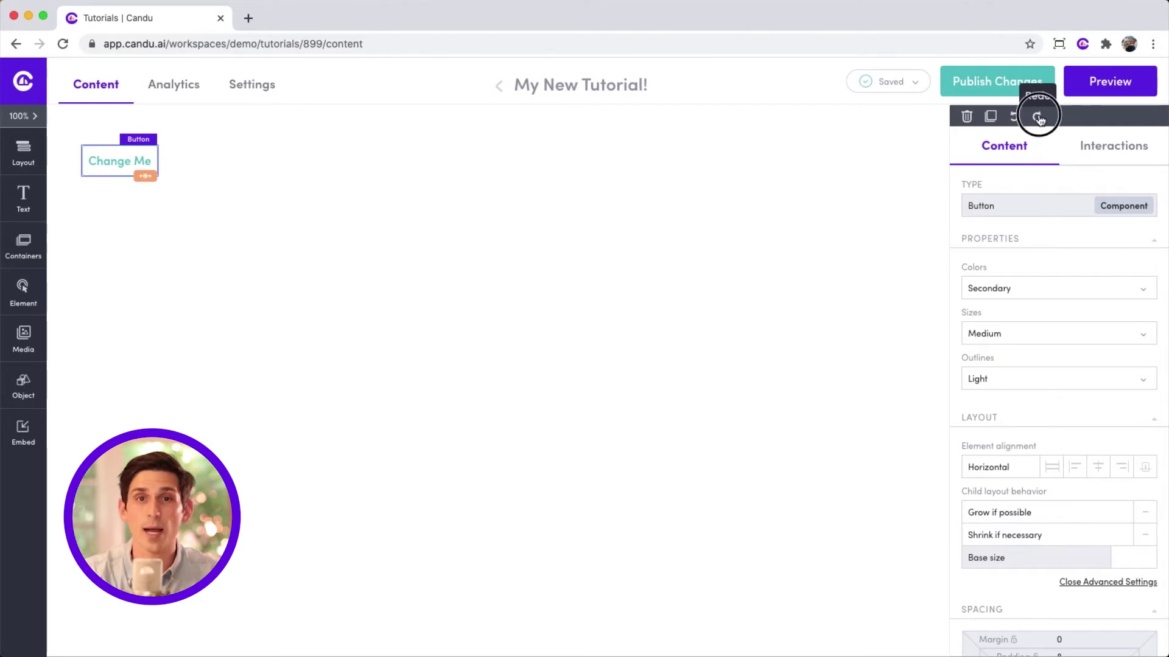
{"action": "left_click", "coordinate": [1037, 117]}
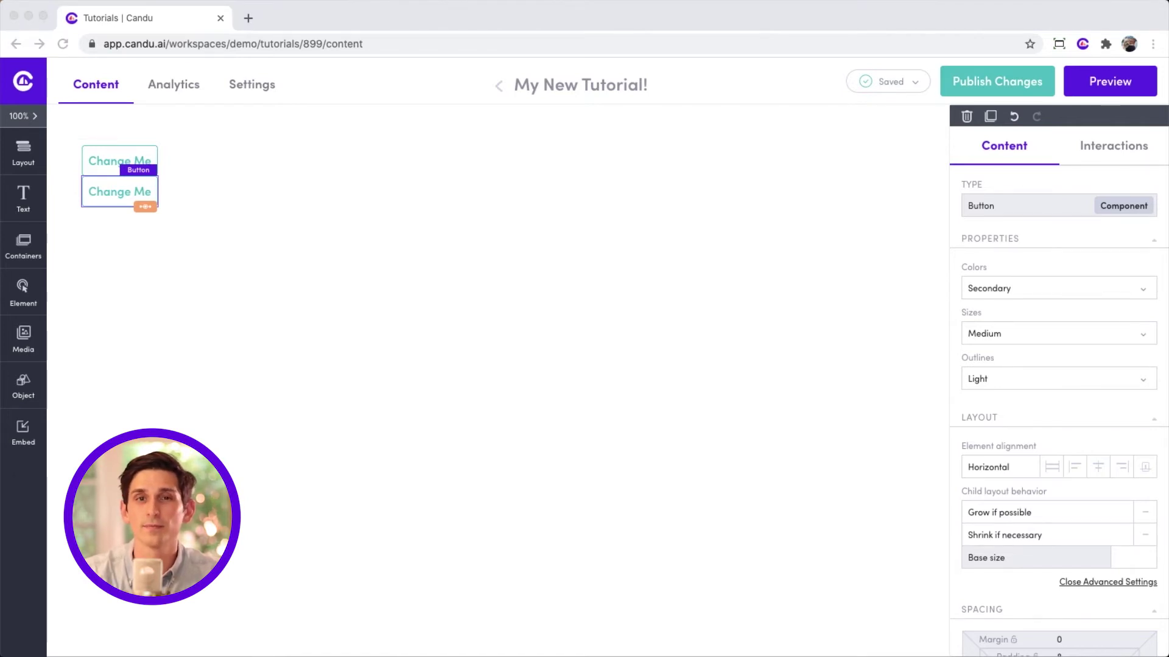
Step: Review the source text in the Welcome Hooli Content document in Google Docs, and return to the Candu tutorial
{"action": "key", "text": "super+Tab"}
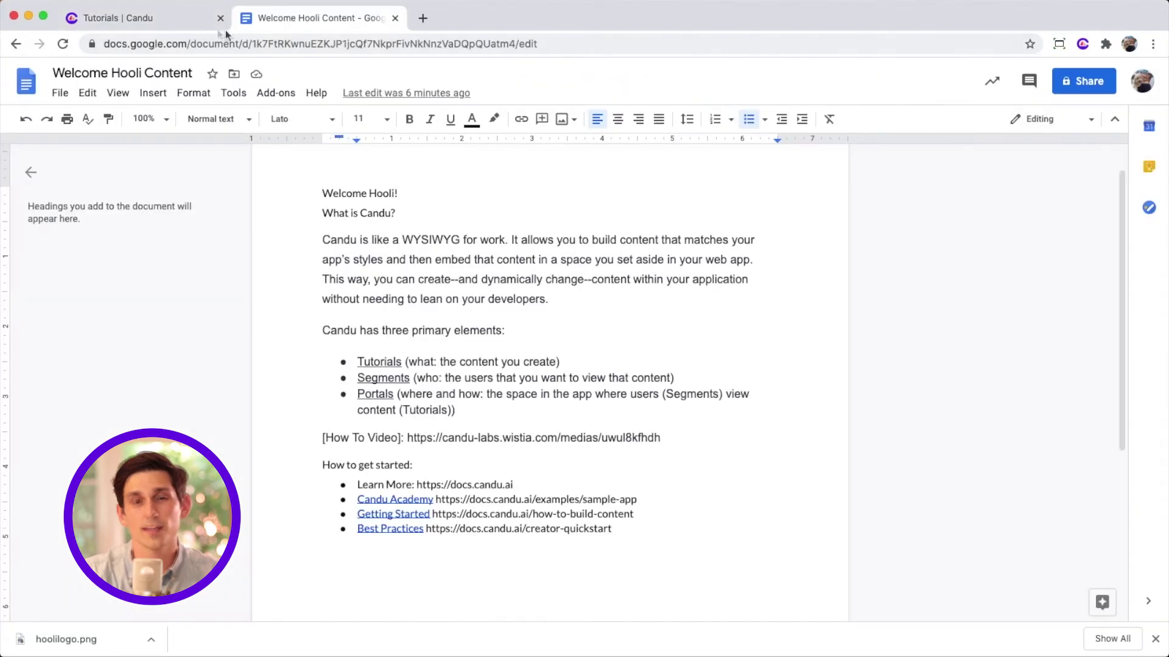
{"action": "left_click", "coordinate": [191, 31]}
Step: Add a Header 2 at the start of the tutorial reading "Welcome Hooli!" and centre it
{"action": "left_click", "coordinate": [23, 198]}
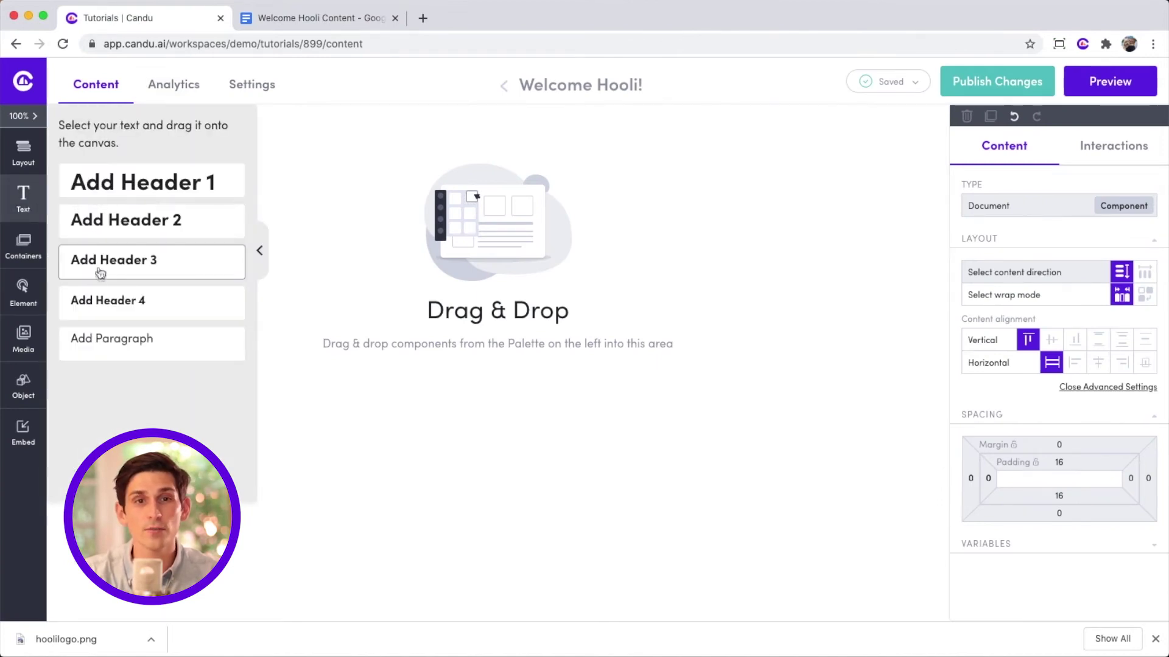
{"action": "left_click_drag", "start_coordinate": [109, 219], "coordinate": [192, 178]}
{"action": "left_click", "coordinate": [164, 172]}
{"action": "double_click", "coordinate": [169, 176]}
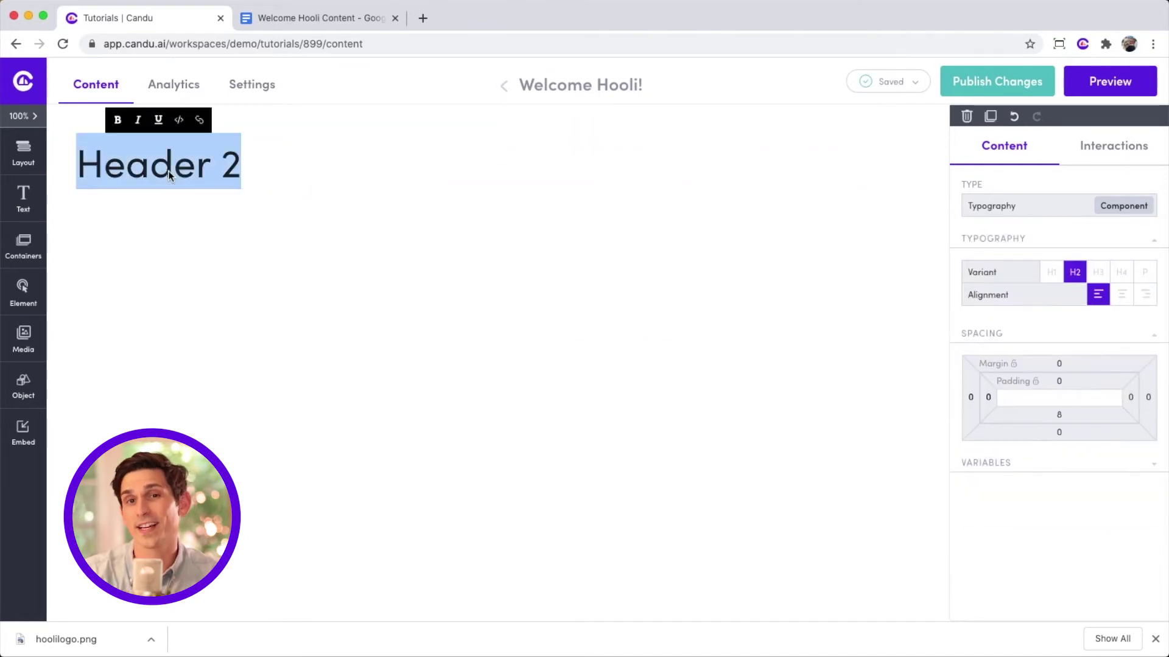
{"action": "key", "text": "BackSpace"}
{"action": "type", "text": "Welcome Hooli!"}
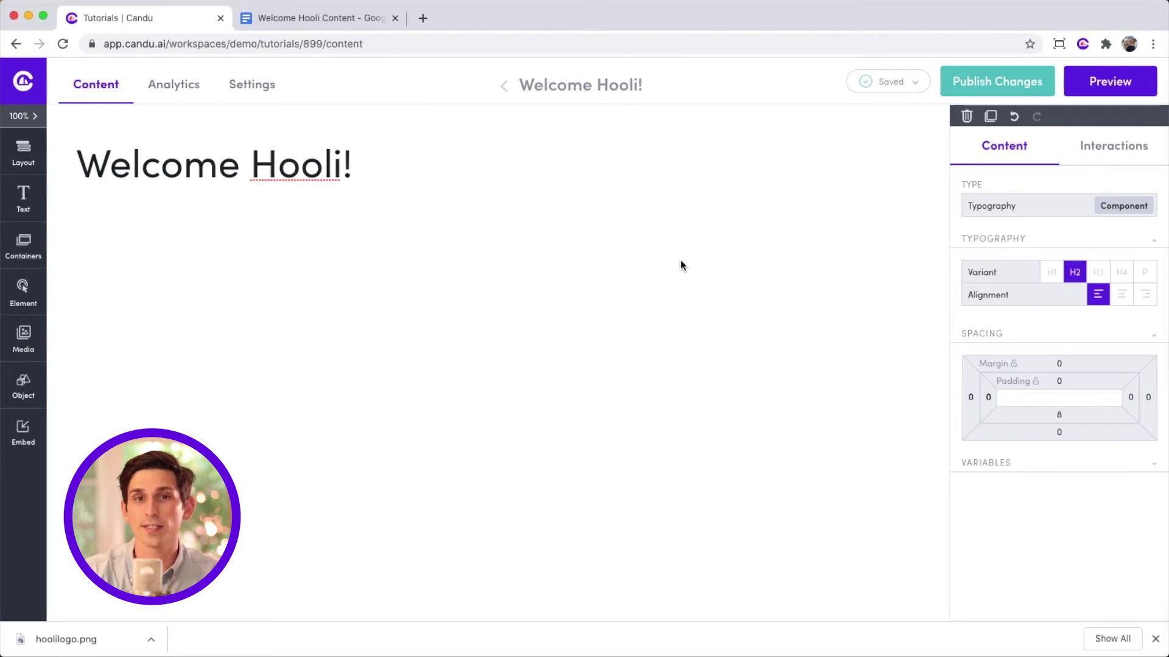
{"action": "left_click", "coordinate": [1128, 302]}
{"action": "left_click", "coordinate": [1126, 300]}
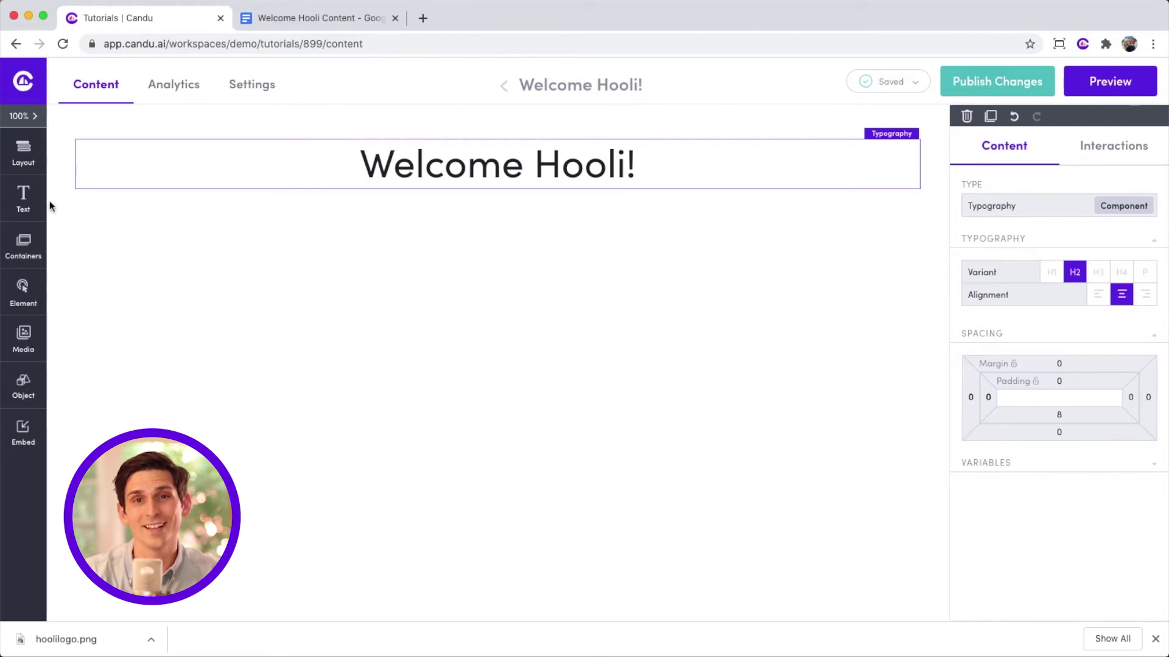
Step: Add a paragraph below the heading and fill it with the "What is Candu?" text through the Portals bullet, copied from the Google Docs document
{"action": "left_click", "coordinate": [23, 197]}
{"action": "left_click_drag", "start_coordinate": [103, 345], "coordinate": [261, 212]}
{"action": "left_click", "coordinate": [319, 17]}
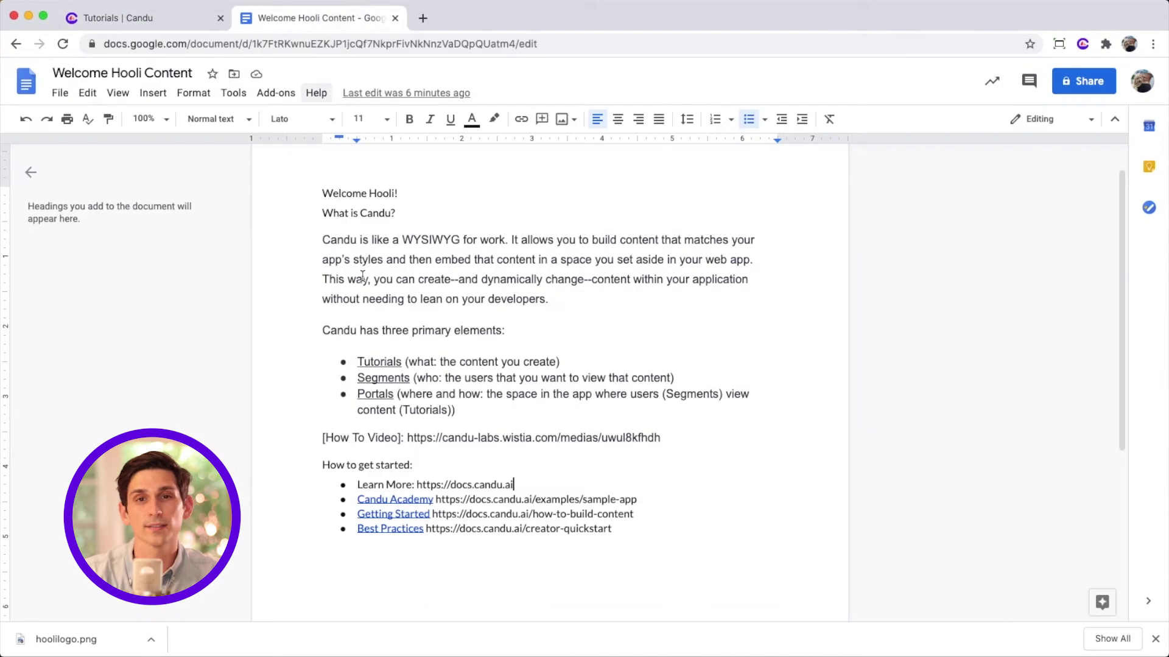
{"action": "left_click_drag", "start_coordinate": [323, 211], "coordinate": [506, 412]}
{"action": "key", "text": "ctrl+c"}
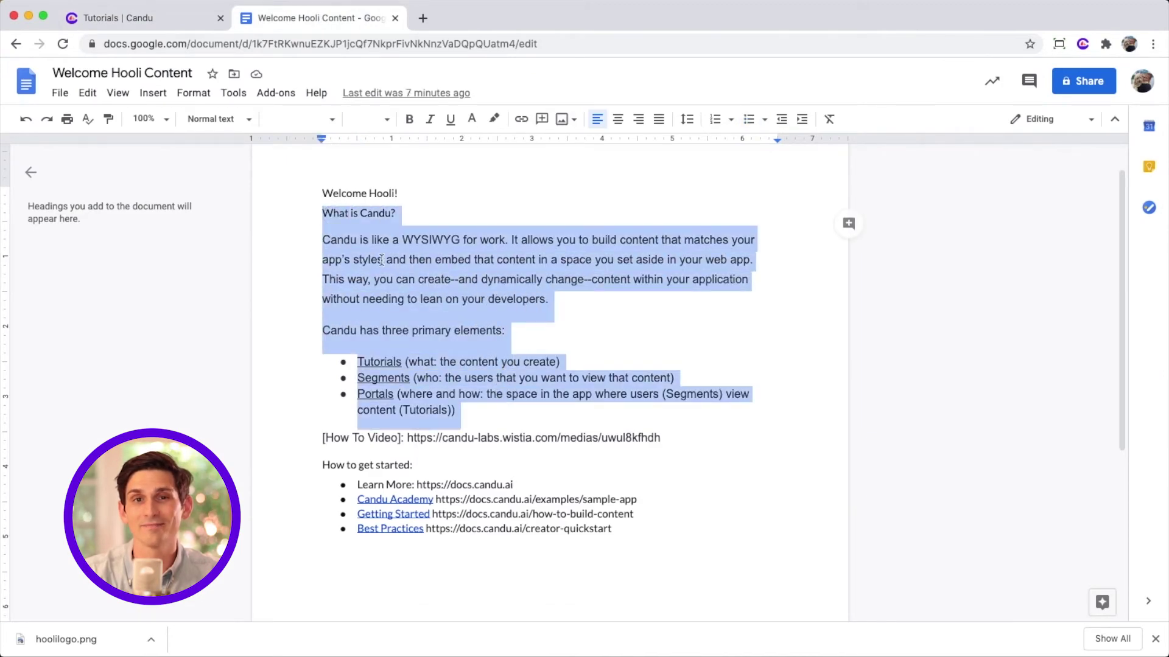
{"action": "left_click", "coordinate": [162, 18]}
{"action": "double_click", "coordinate": [119, 197]}
{"action": "key", "text": "ctrl+v"}
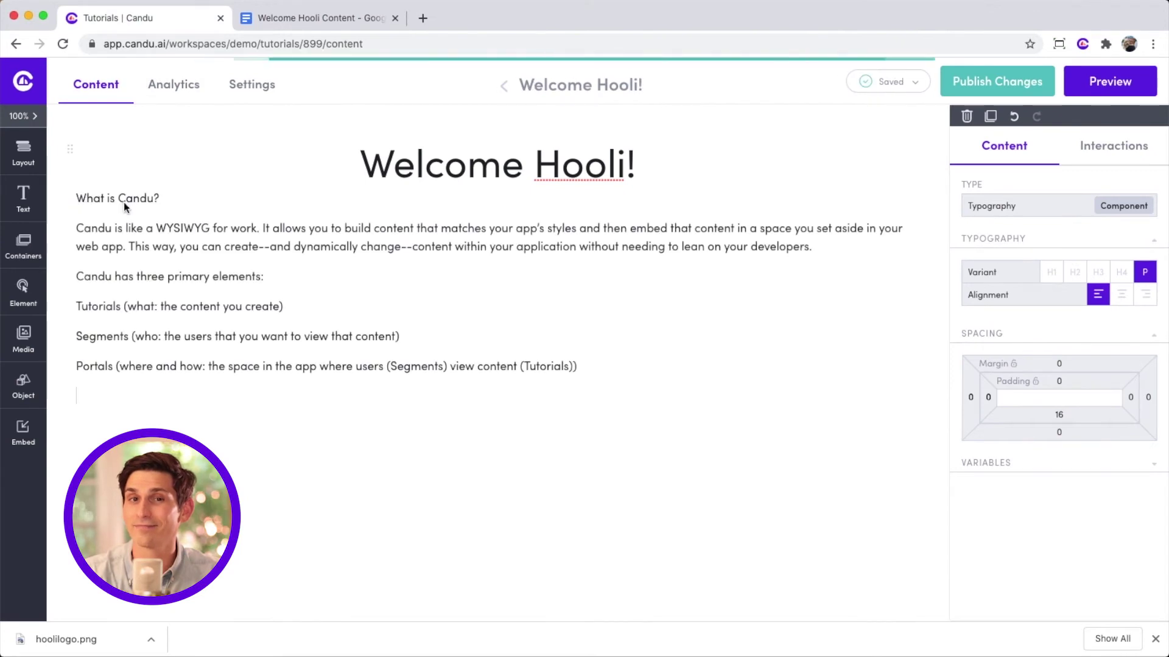
{"action": "left_click", "coordinate": [122, 201]}
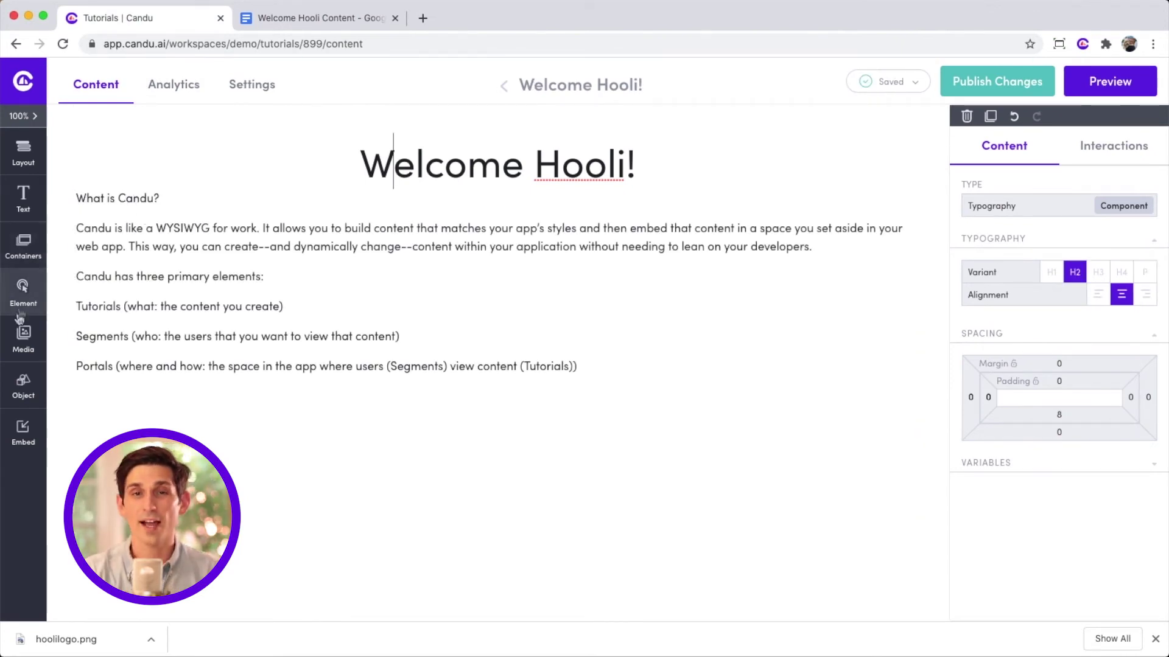
{"action": "left_click", "coordinate": [23, 339]}
{"action": "left_click_drag", "start_coordinate": [148, 191], "coordinate": [303, 399]}
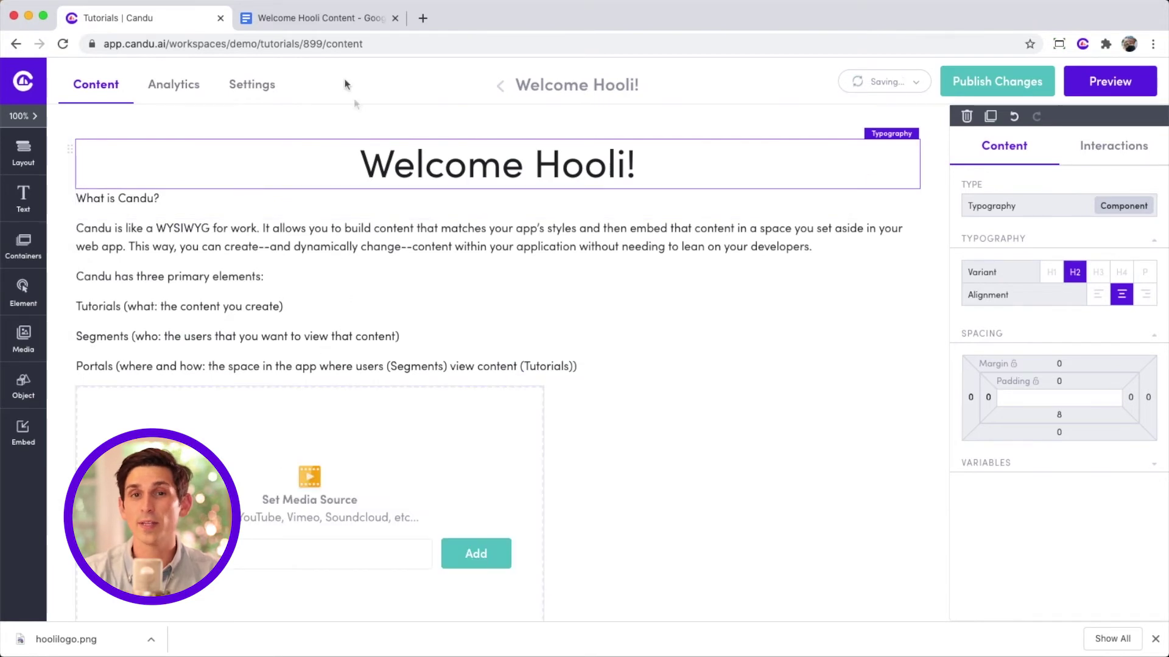
{"action": "left_click", "coordinate": [310, 19]}
{"action": "left_click_drag", "start_coordinate": [408, 438], "coordinate": [661, 437]}
{"action": "key", "text": "super+c"}
{"action": "left_click", "coordinate": [175, 23]}
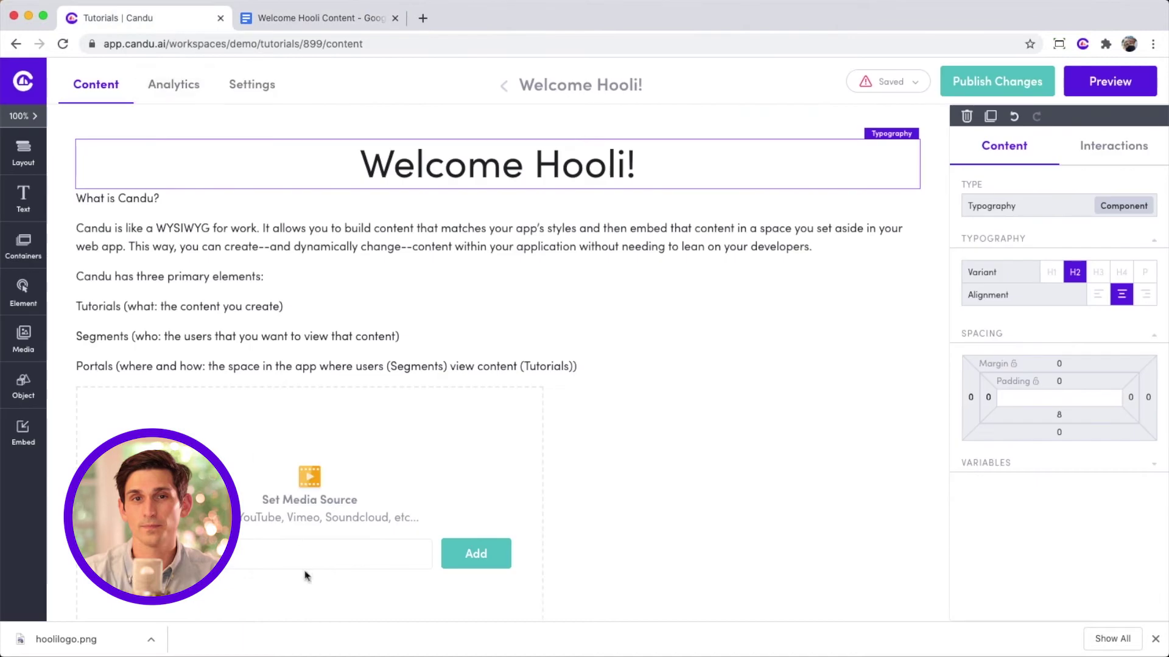
{"action": "left_click", "coordinate": [240, 539]}
{"action": "key", "text": "super+v"}
{"action": "left_click", "coordinate": [459, 525]}
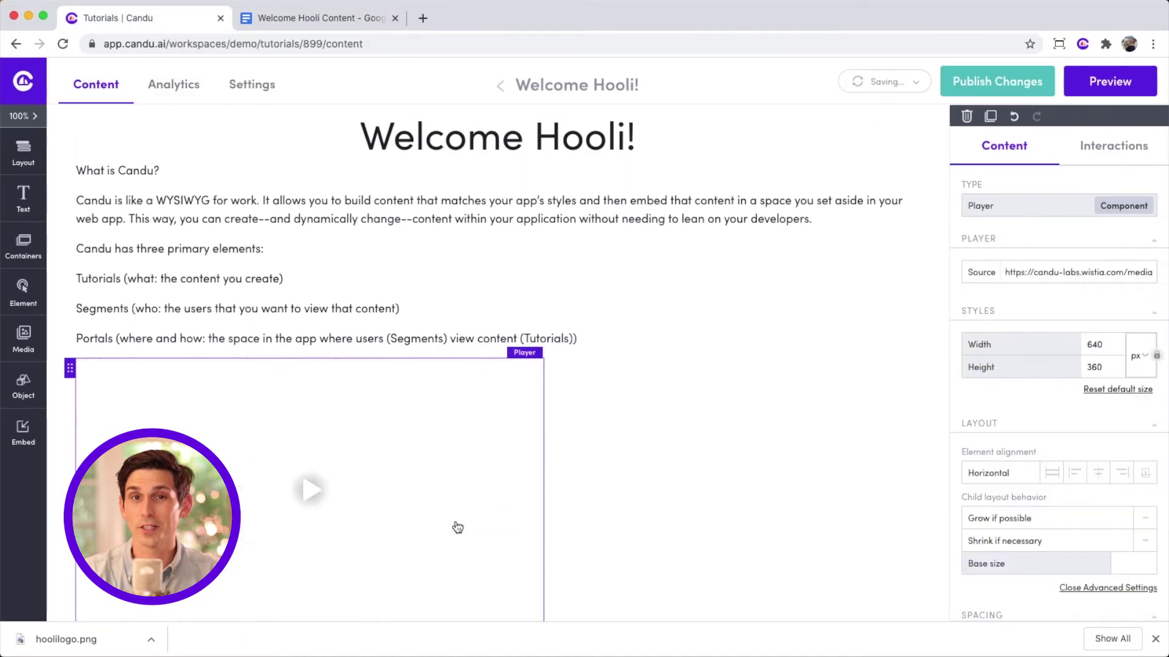
Step: Centre the video player horizontally on the page
{"action": "left_click", "coordinate": [1098, 473]}
{"action": "scroll", "coordinate": [875, 440], "scroll_direction": "down", "scroll_amount": 2}
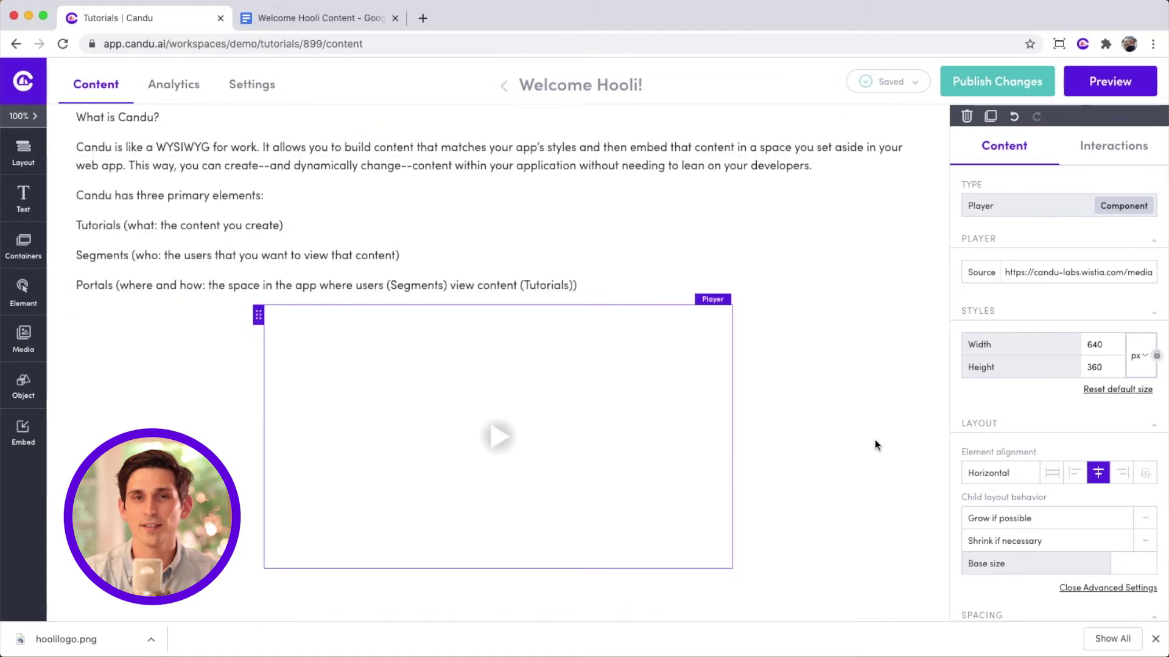
{"action": "scroll", "coordinate": [875, 439], "scroll_direction": "up", "scroll_amount": 3}
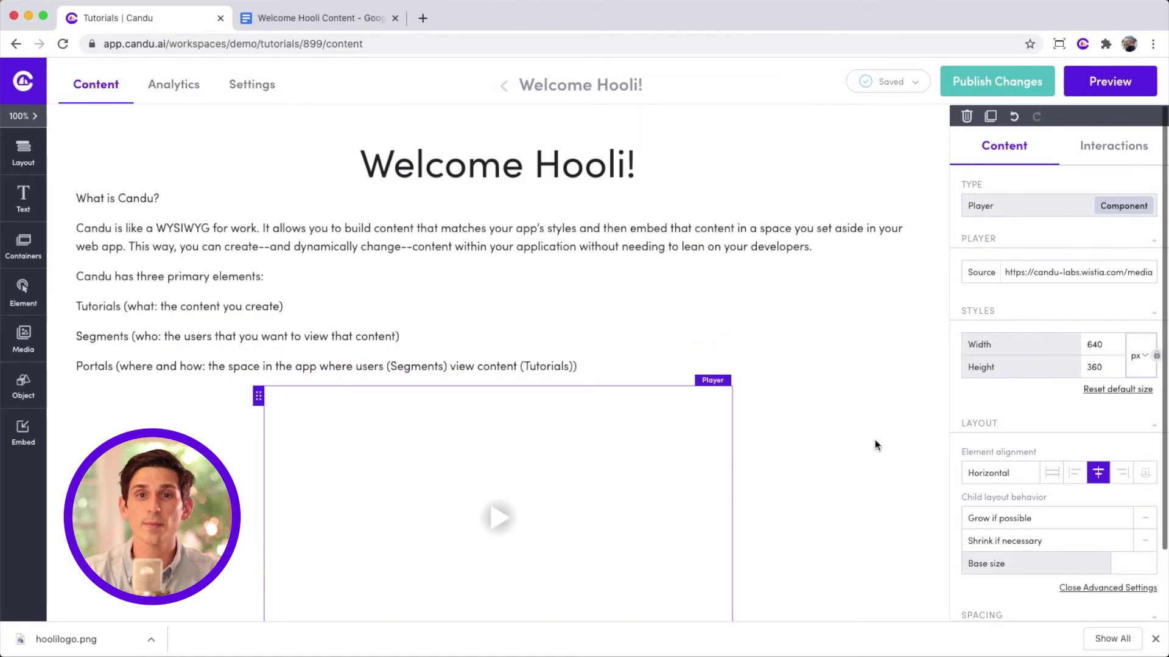
Step: Add a Panel layout above the "Welcome Hooli!" heading with Row content direction and Space between horizontal alignment
{"action": "left_click", "coordinate": [23, 152]}
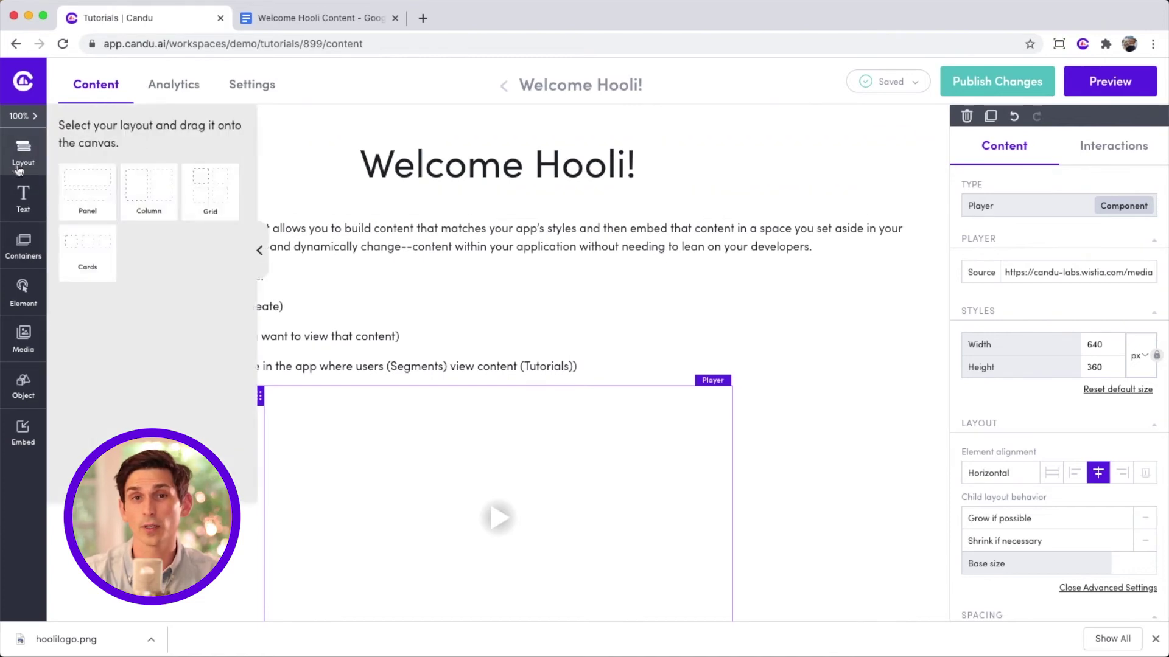
{"action": "left_click_drag", "start_coordinate": [96, 188], "coordinate": [331, 140]}
{"action": "left_click", "coordinate": [330, 144]}
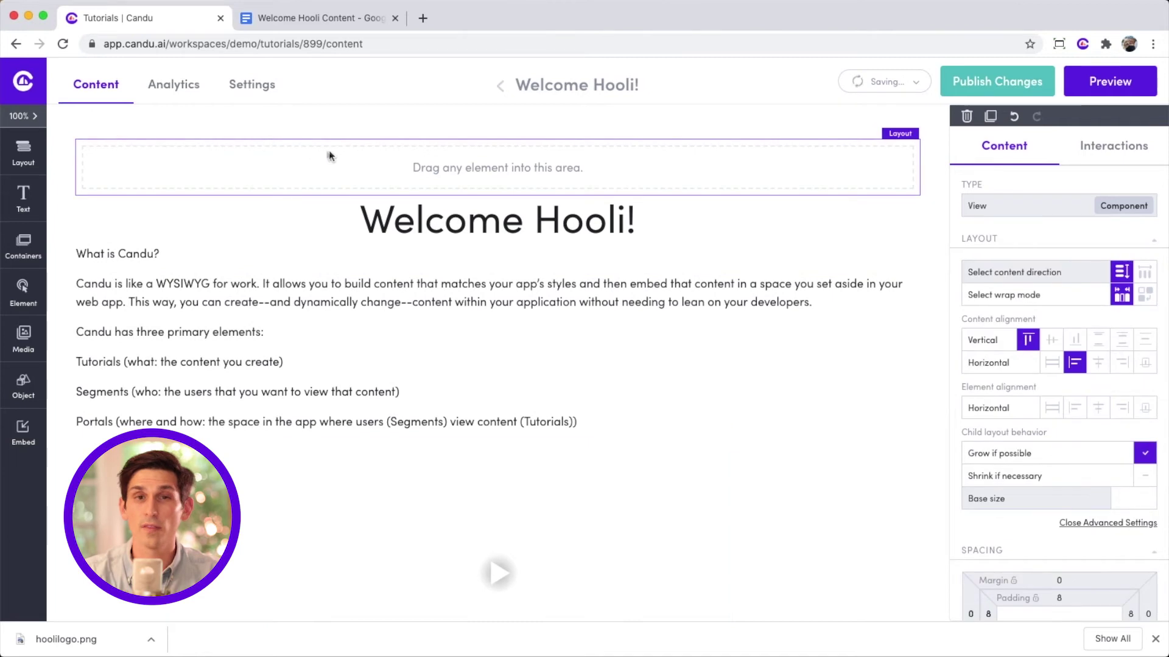
{"action": "left_click", "coordinate": [1151, 276]}
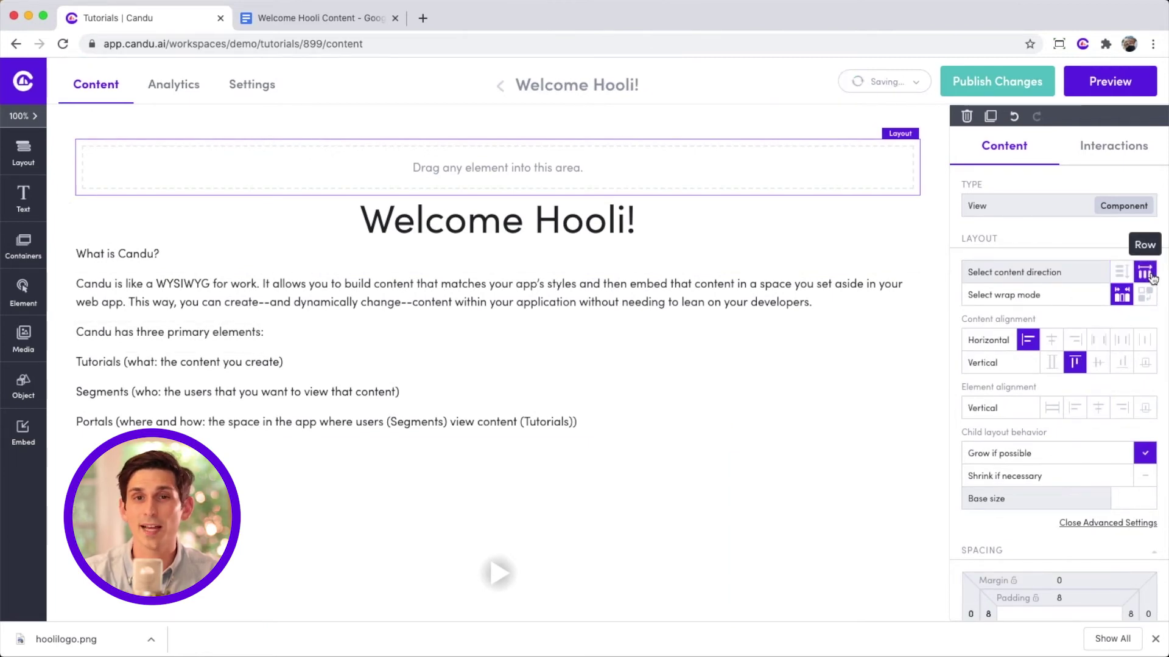
{"action": "left_click", "coordinate": [1099, 342]}
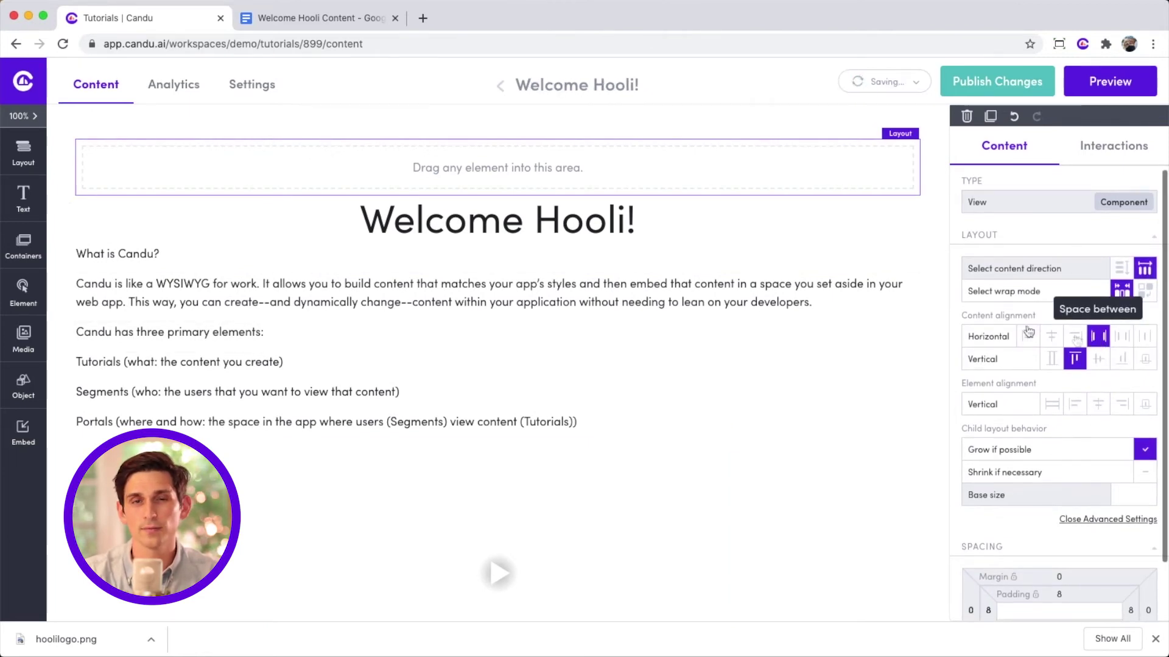
Step: Place two image components side by side in the new panel layout
{"action": "left_click", "coordinate": [26, 341]}
{"action": "left_click_drag", "start_coordinate": [86, 186], "coordinate": [282, 165]}
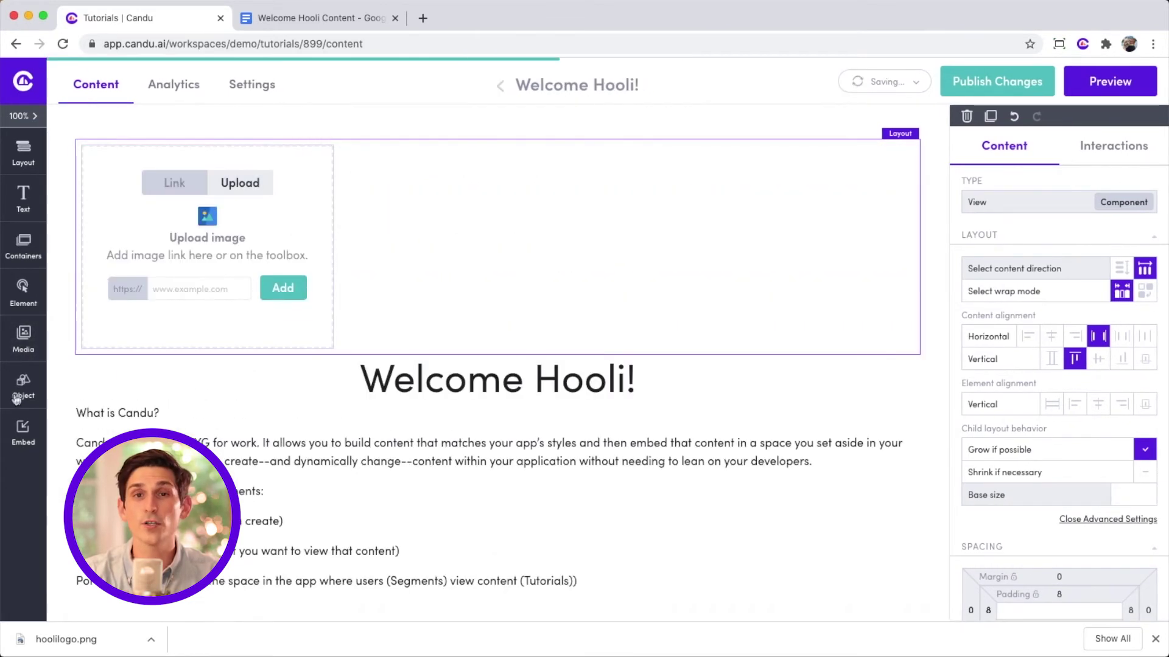
{"action": "left_click", "coordinate": [25, 337]}
{"action": "left_click_drag", "start_coordinate": [97, 190], "coordinate": [537, 227]}
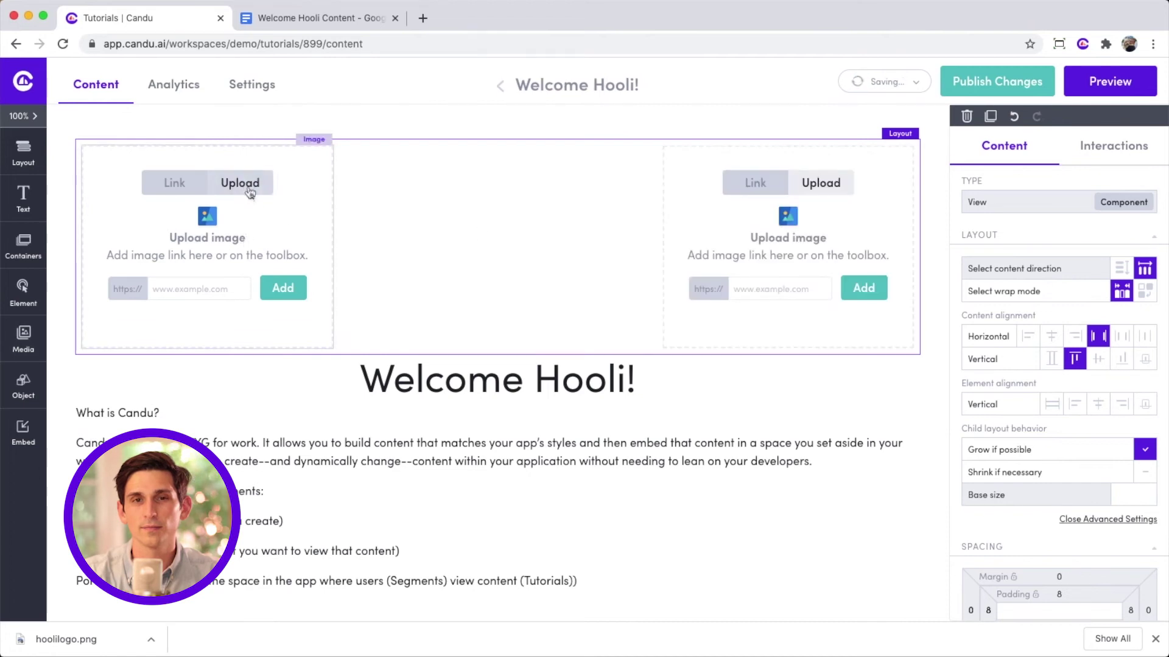
Step: Fill the first image component with hoolilogo.png and the second with candulogo.png from the Media Library
{"action": "left_click", "coordinate": [242, 183]}
{"action": "left_click", "coordinate": [219, 308]}
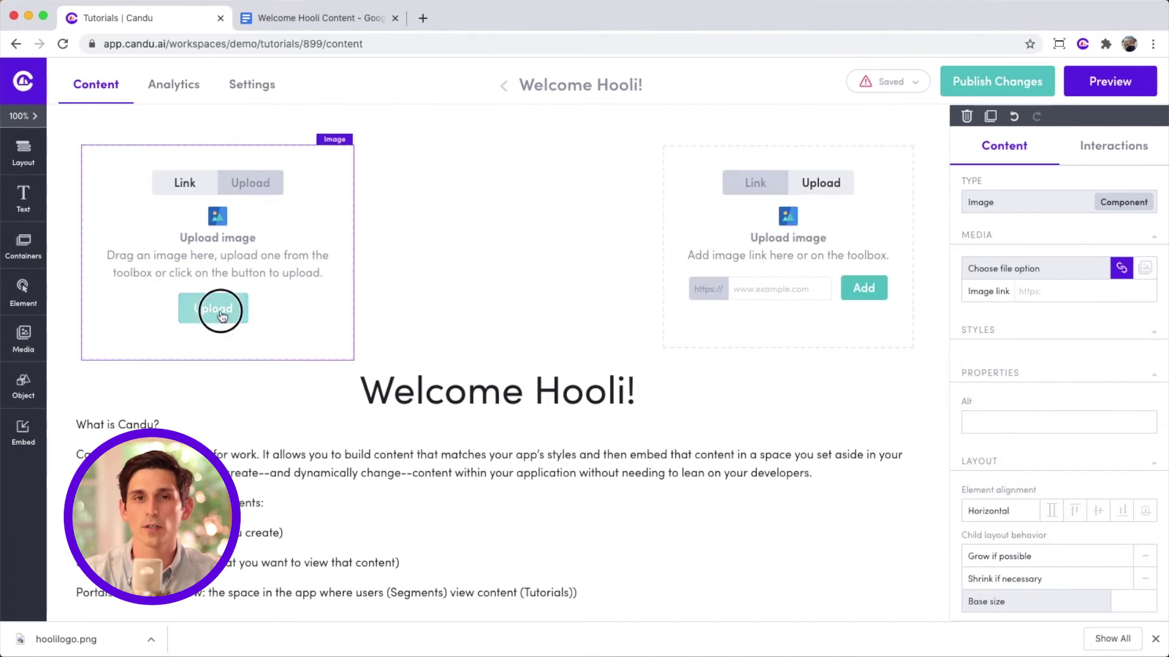
{"action": "left_click", "coordinate": [663, 264]}
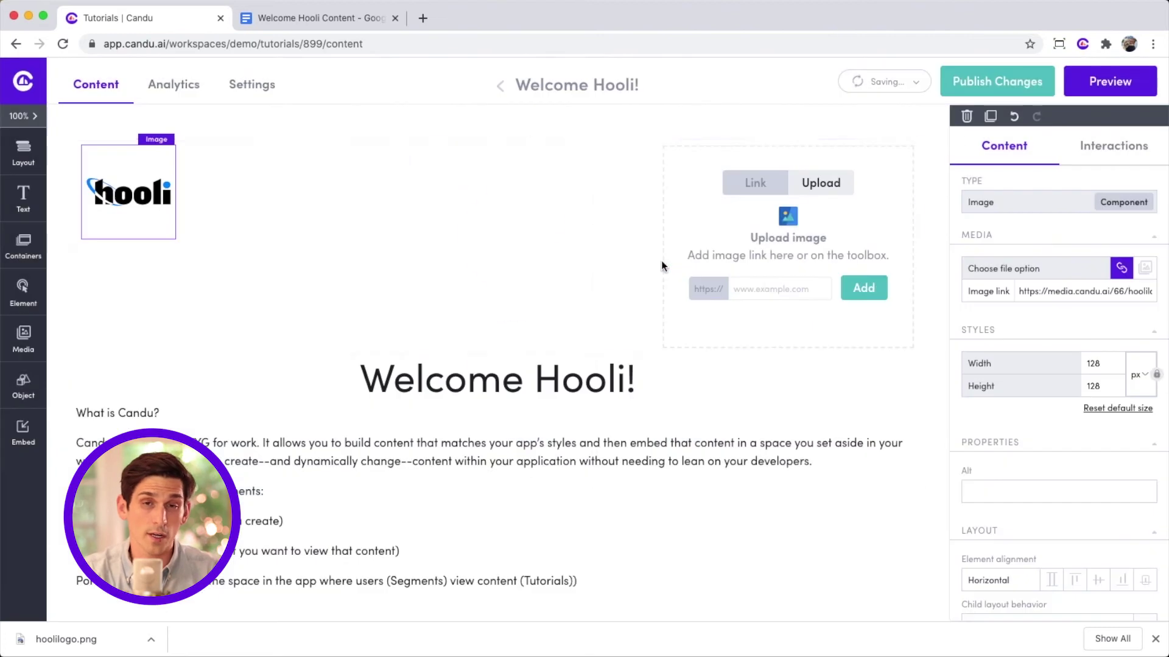
{"action": "left_click", "coordinate": [826, 182]}
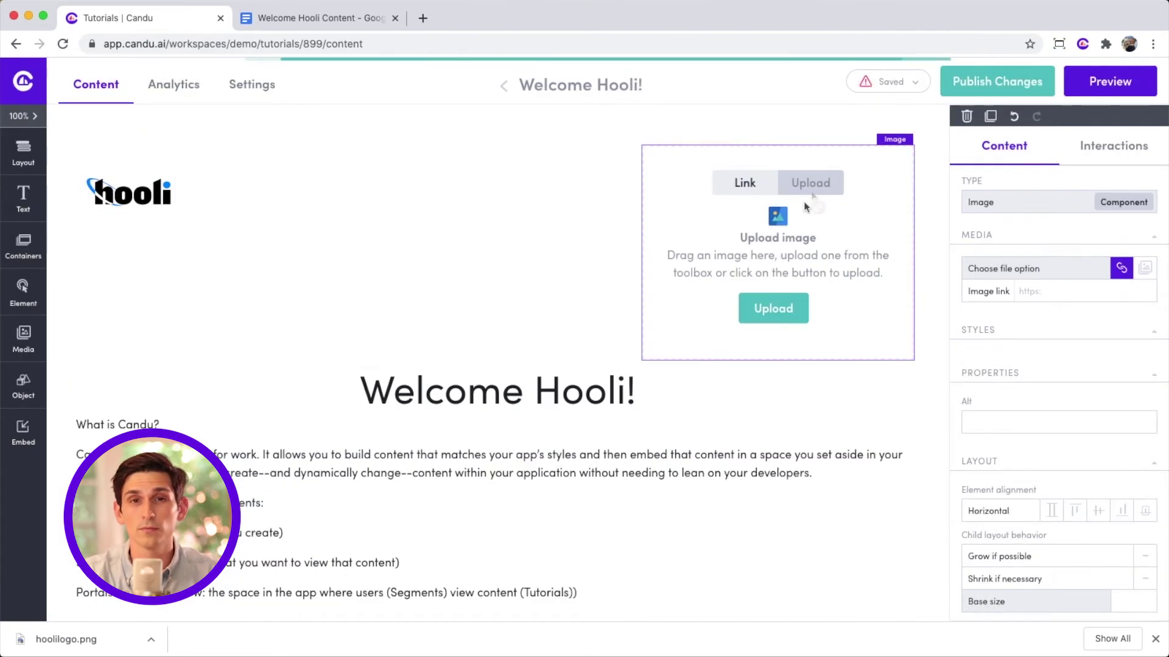
{"action": "left_click", "coordinate": [775, 308]}
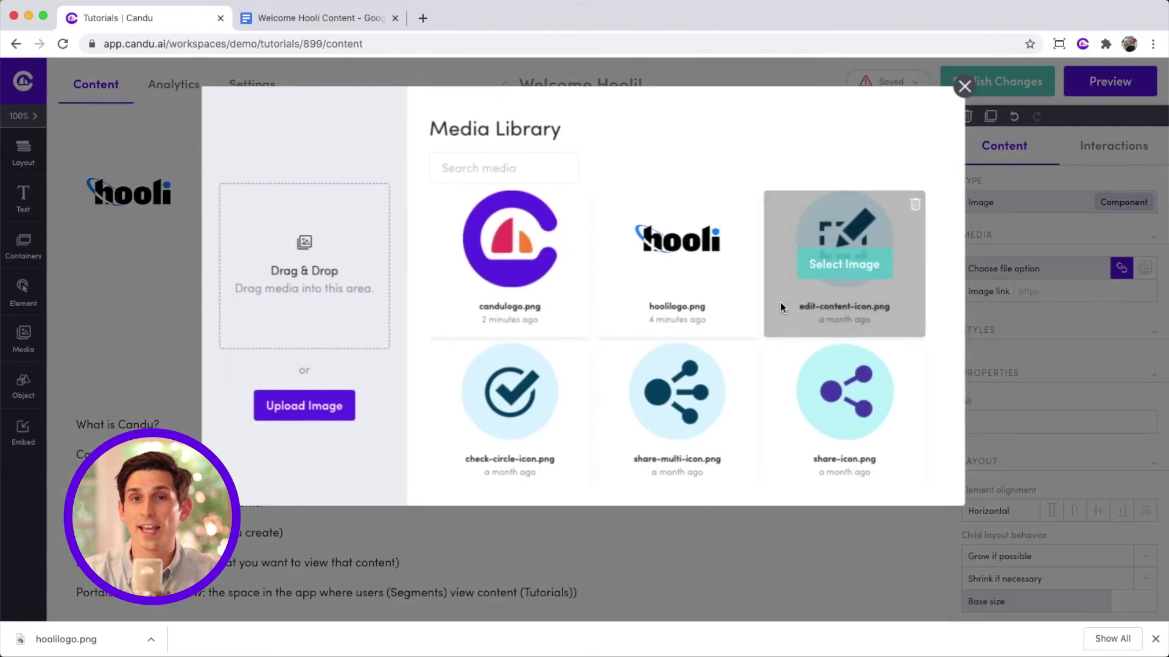
{"action": "left_click", "coordinate": [510, 263]}
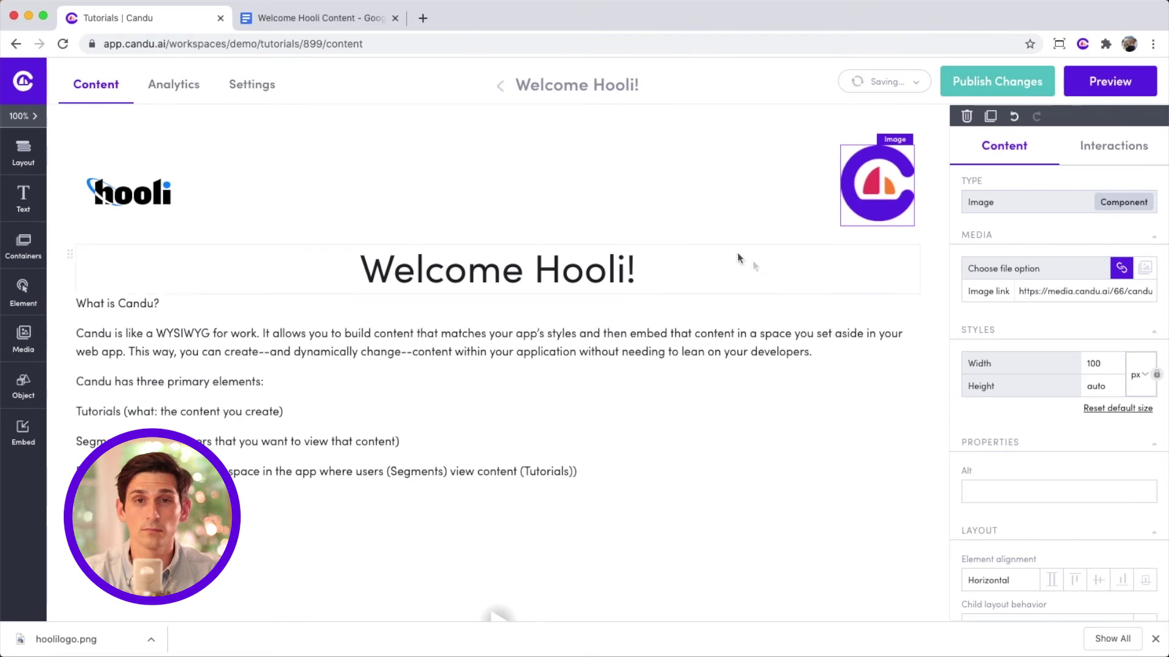
Step: Centre the logos vertically in their layout, and set the "What is Candu?" text to the H3 variant
{"action": "left_click", "coordinate": [696, 230]}
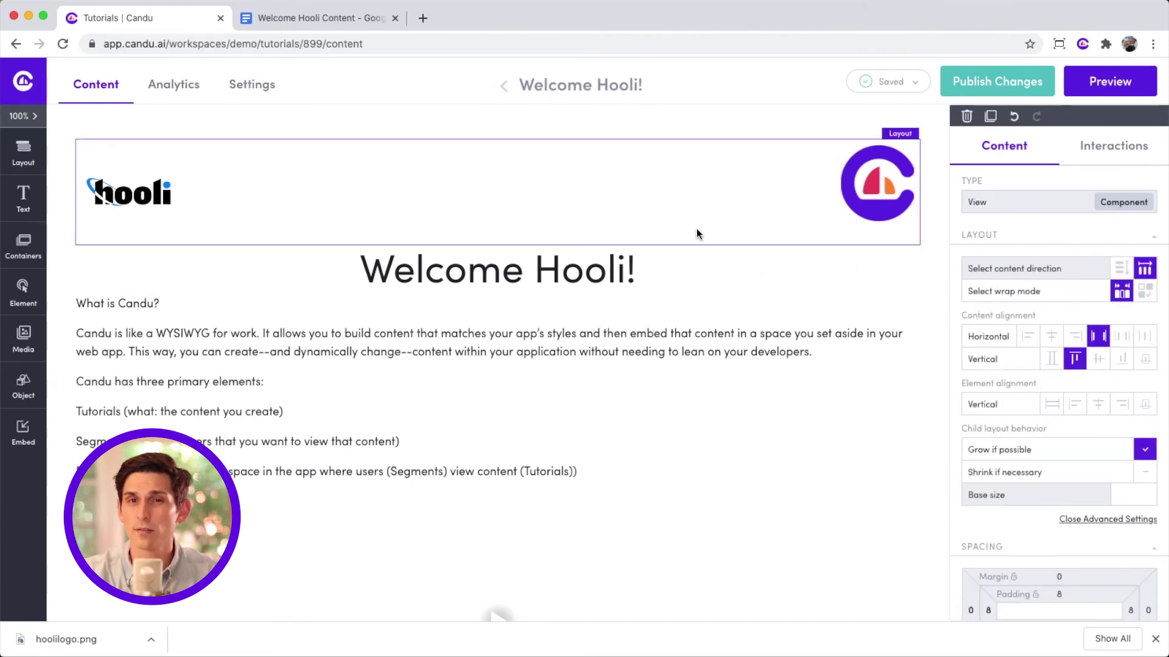
{"action": "left_click", "coordinate": [1095, 361]}
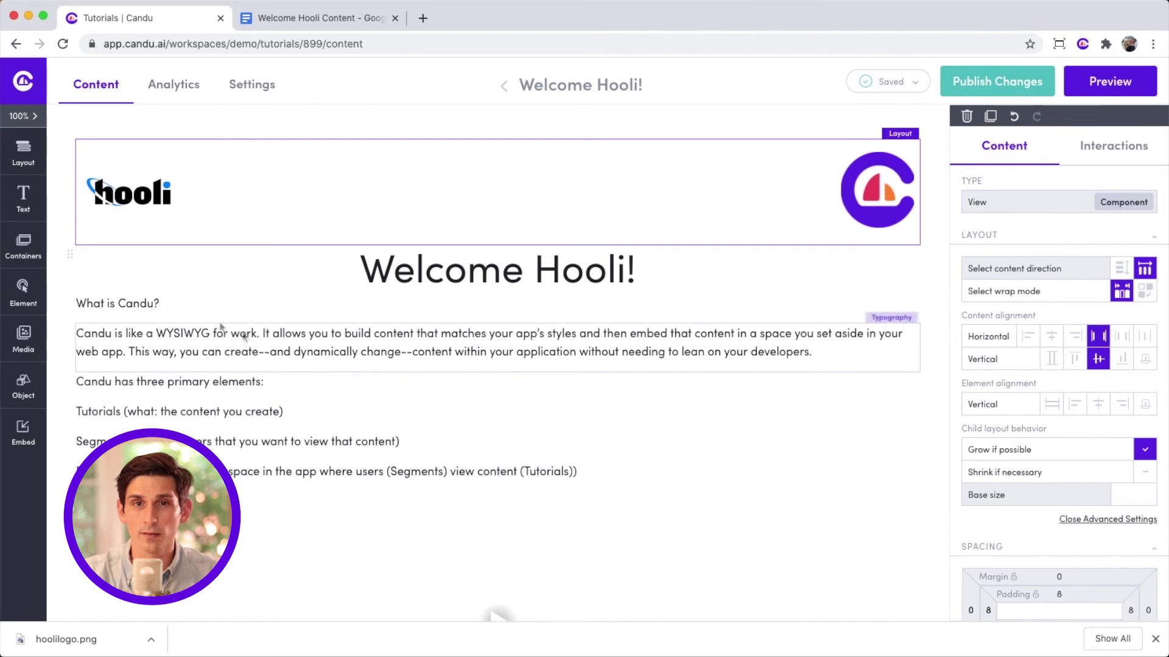
{"action": "left_click", "coordinate": [174, 302]}
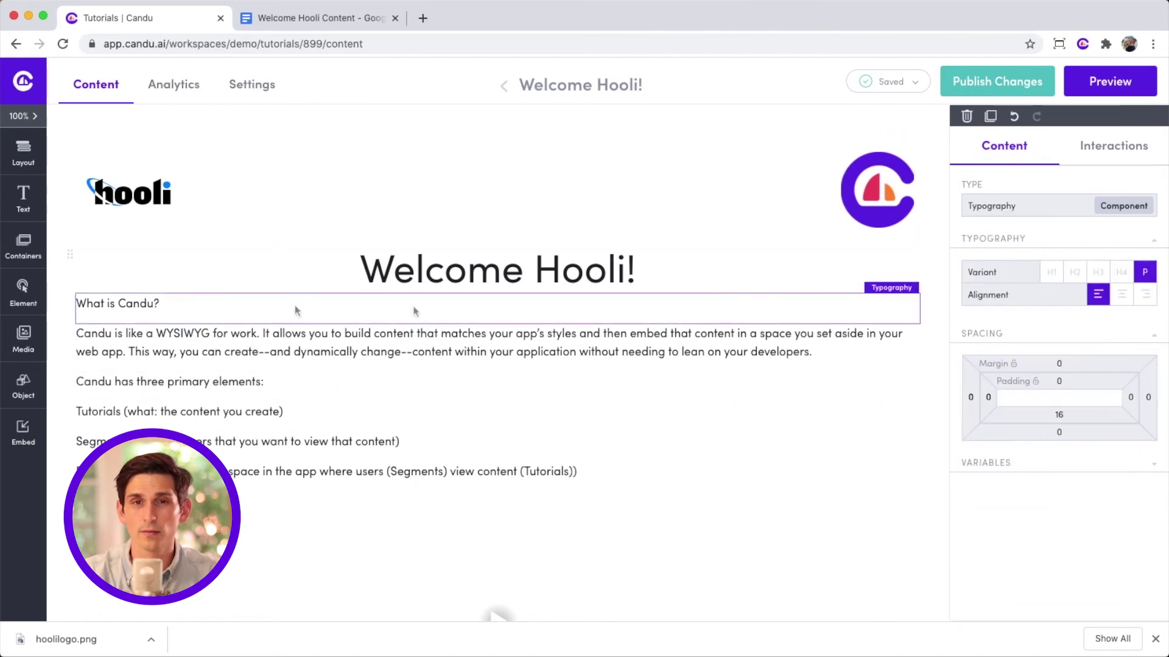
{"action": "left_click", "coordinate": [1097, 274]}
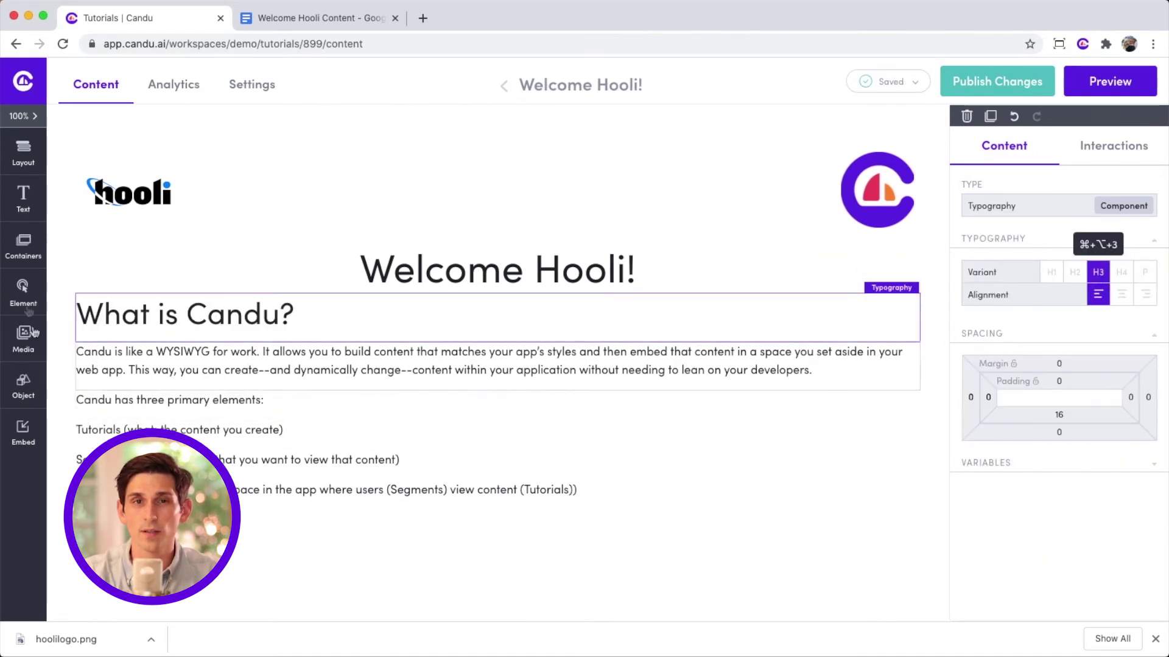
Step: Add a Header 3 reading "Additional Resources:" and position it below the video player
{"action": "left_click", "coordinate": [23, 200]}
{"action": "left_click_drag", "start_coordinate": [71, 267], "coordinate": [233, 524]}
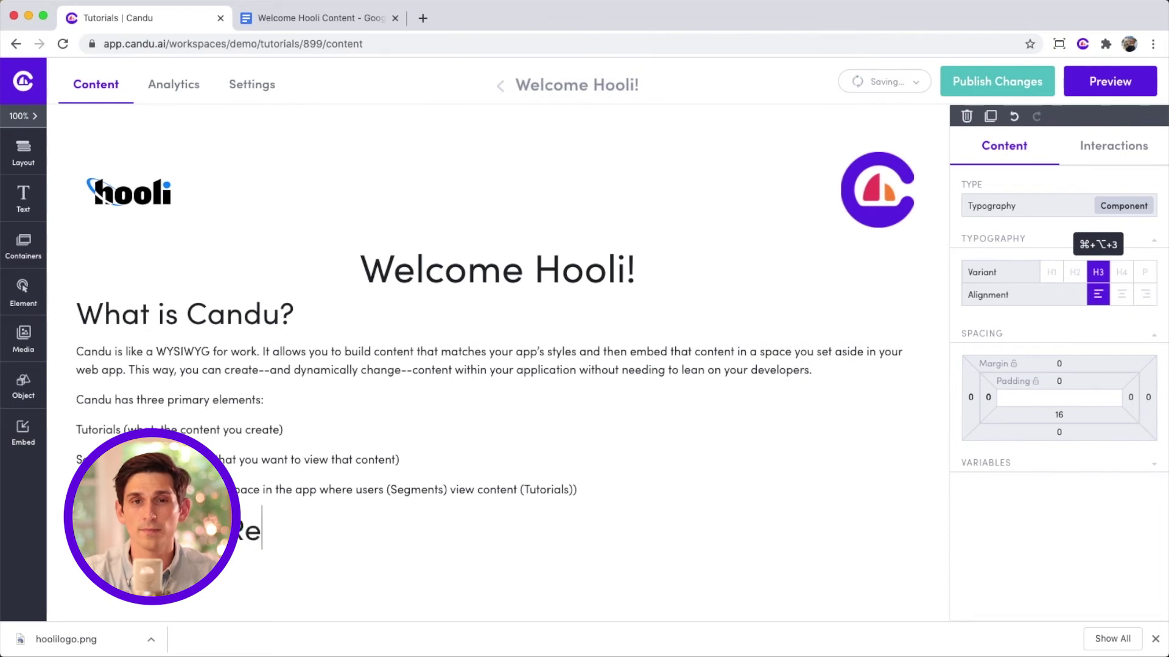
{"action": "type", "text": ":"}
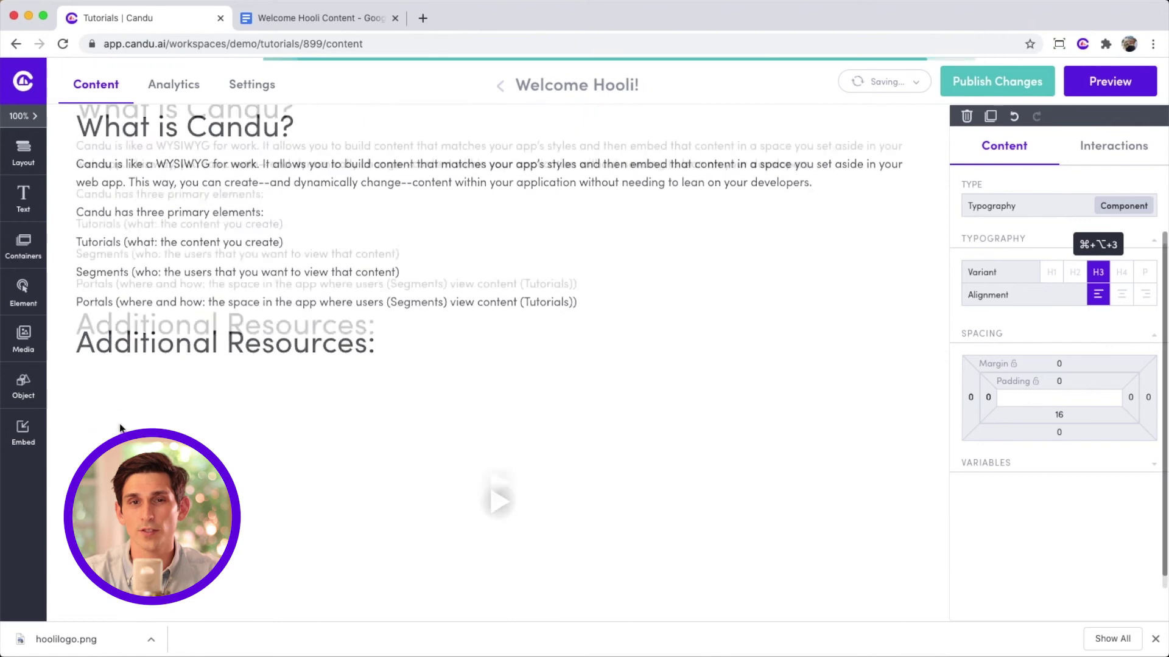
{"action": "left_click", "coordinate": [133, 405]}
{"action": "left_click_drag", "start_coordinate": [316, 296], "coordinate": [305, 597]}
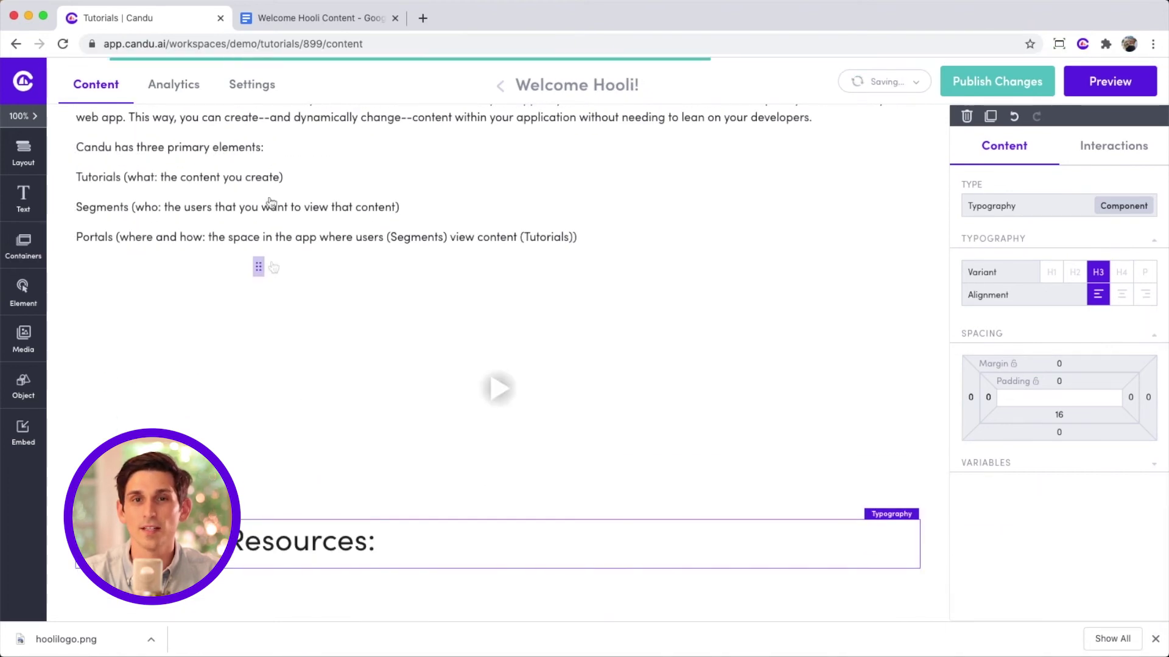
Step: Copy the four resource items with their URLs from the Google Docs document and paste them into a new paragraph under "Additional Resources:" in Candu
{"action": "left_click", "coordinate": [290, 19]}
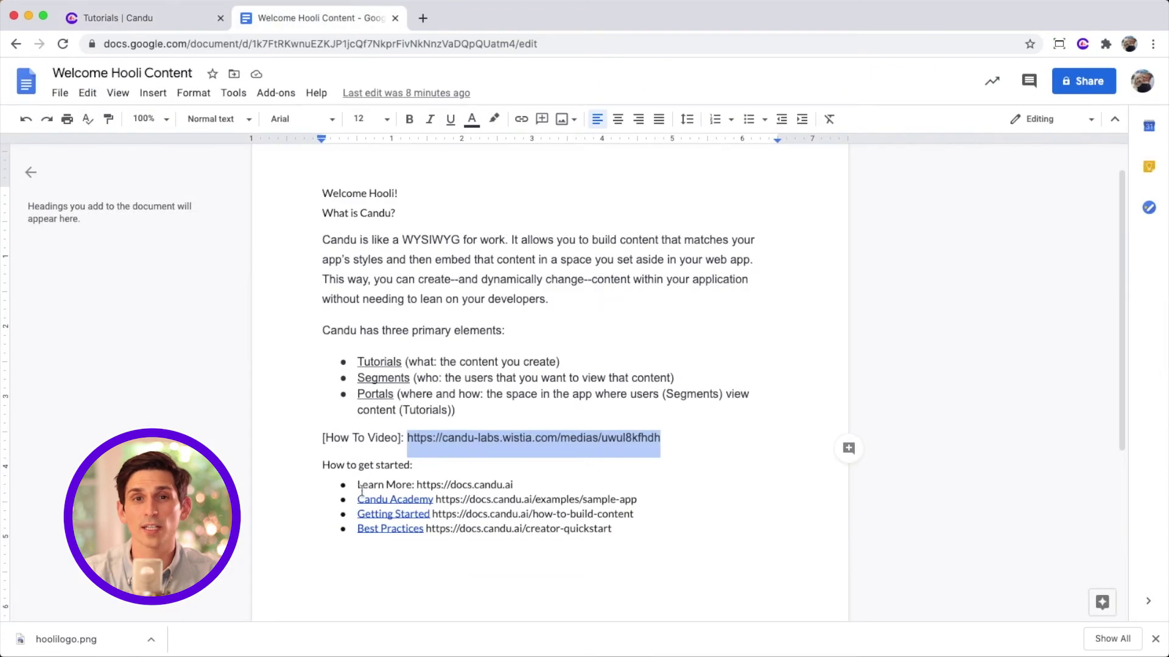
{"action": "left_click_drag", "start_coordinate": [358, 487], "coordinate": [561, 540]}
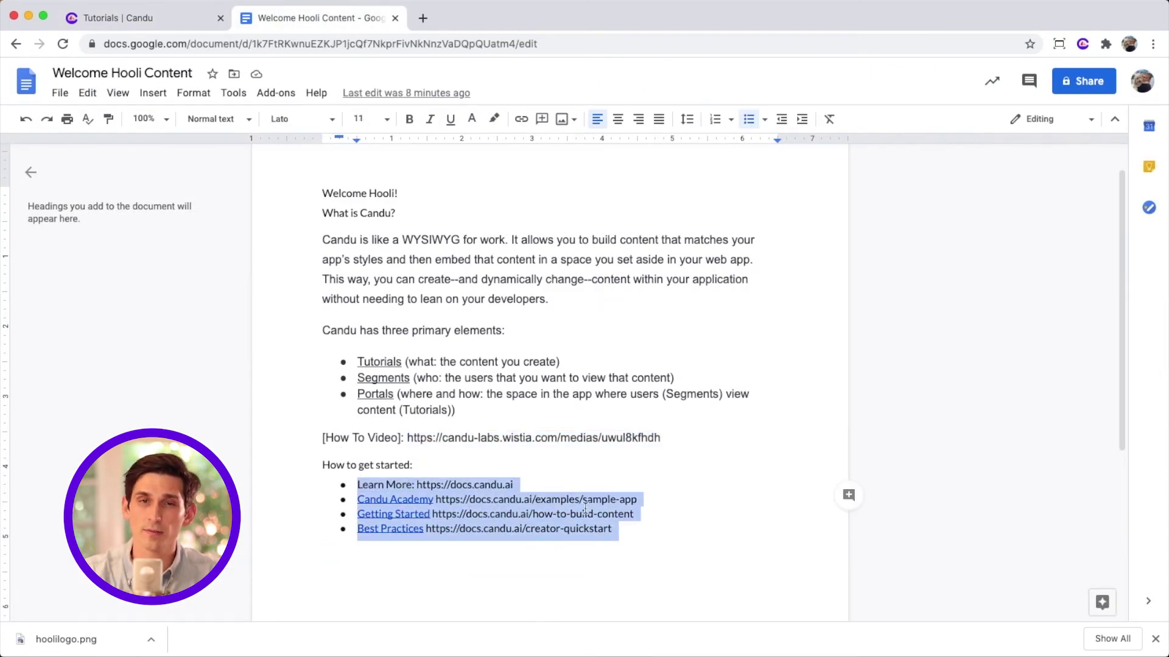
{"action": "left_click", "coordinate": [117, 17]}
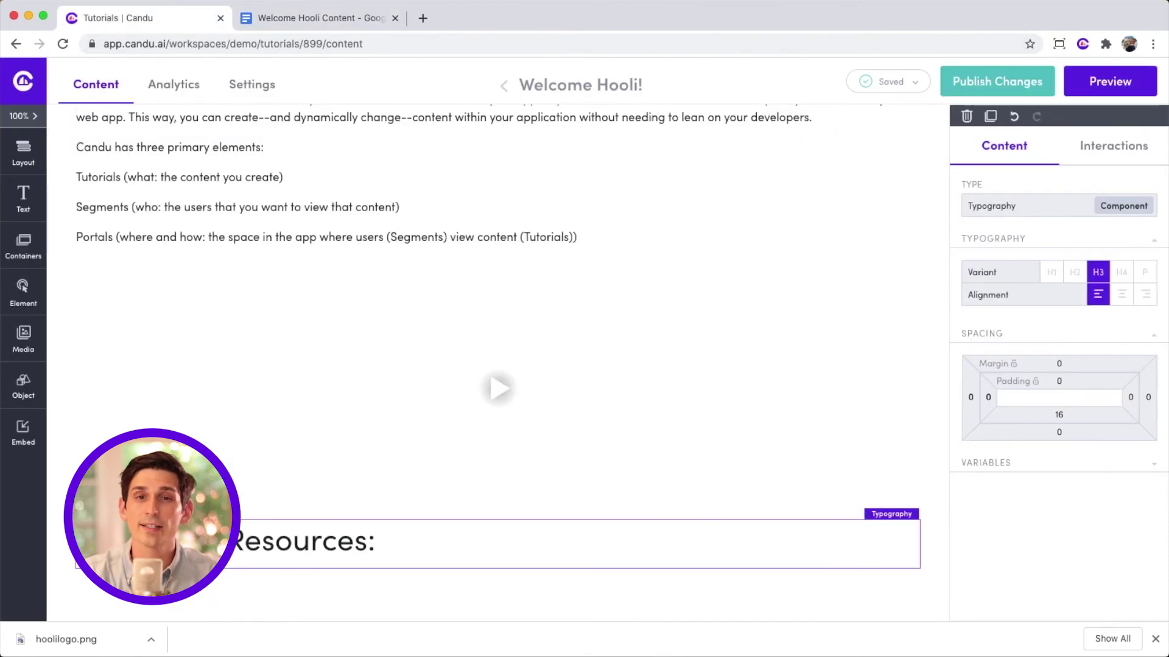
{"action": "left_click", "coordinate": [23, 198]}
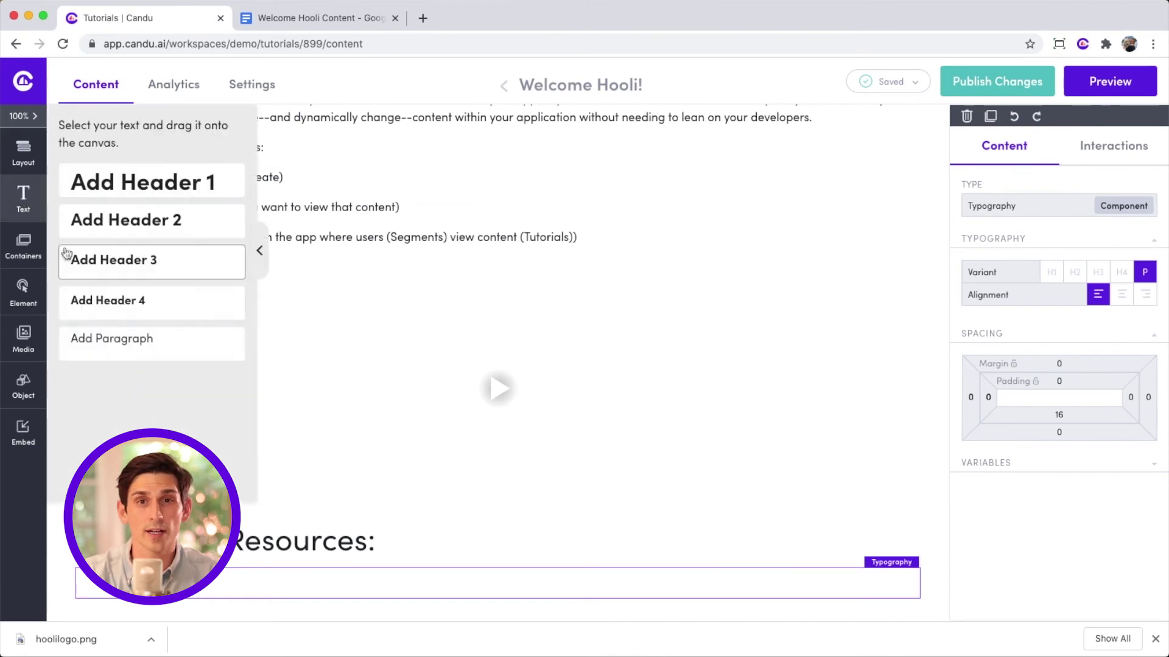
{"action": "left_click_drag", "start_coordinate": [101, 339], "coordinate": [103, 603]}
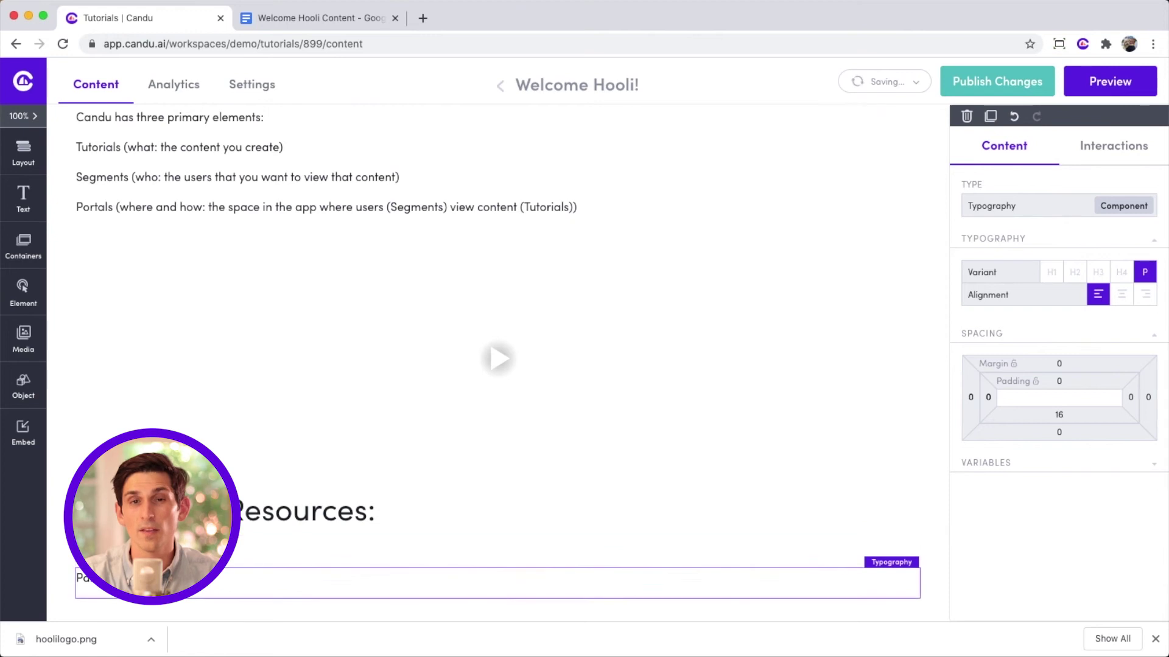
{"action": "double_click", "coordinate": [105, 579]}
{"action": "key", "text": "ctrl+v"}
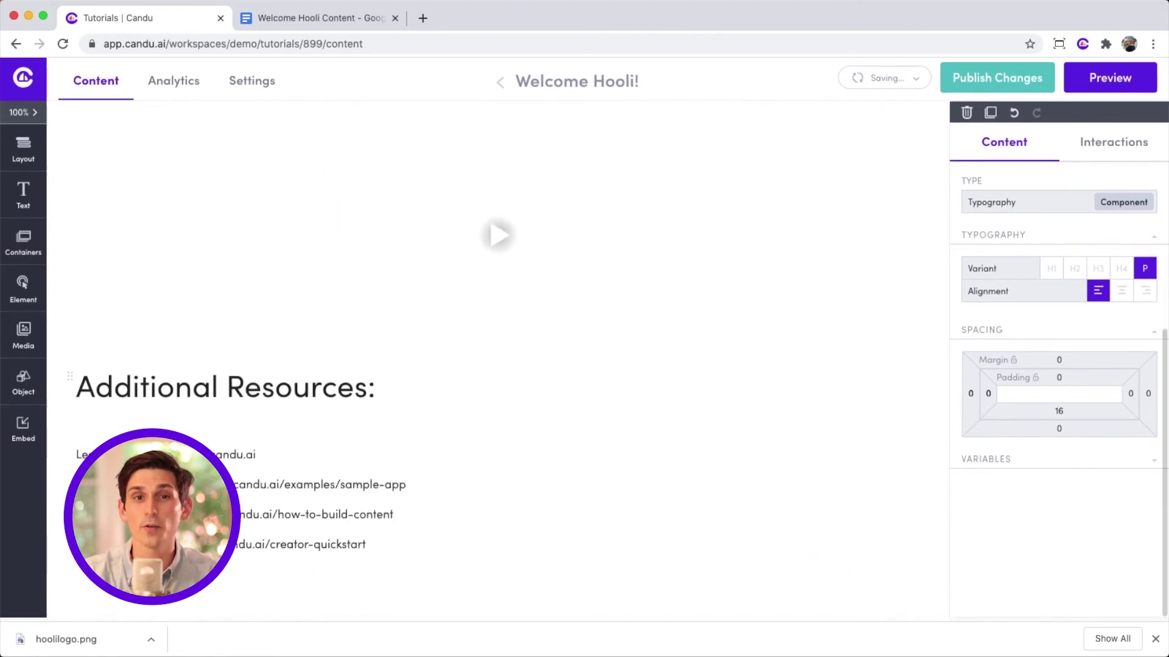
{"action": "left_click_drag", "start_coordinate": [149, 460], "coordinate": [254, 462]}
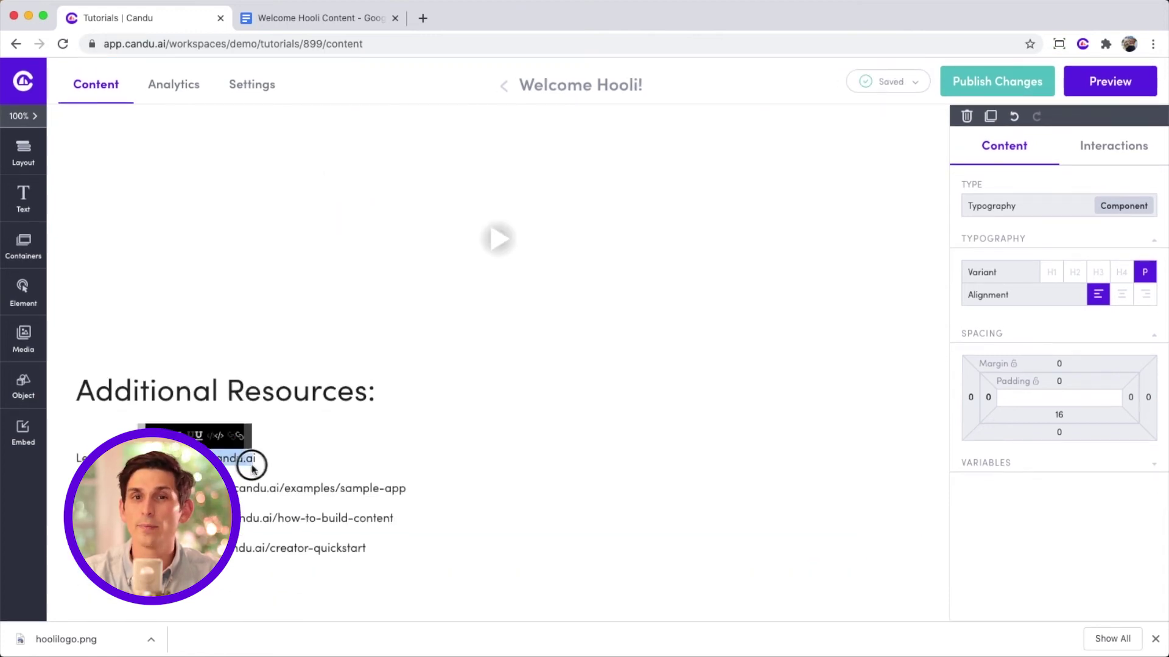
{"action": "left_click_drag", "start_coordinate": [76, 460], "coordinate": [126, 459]}
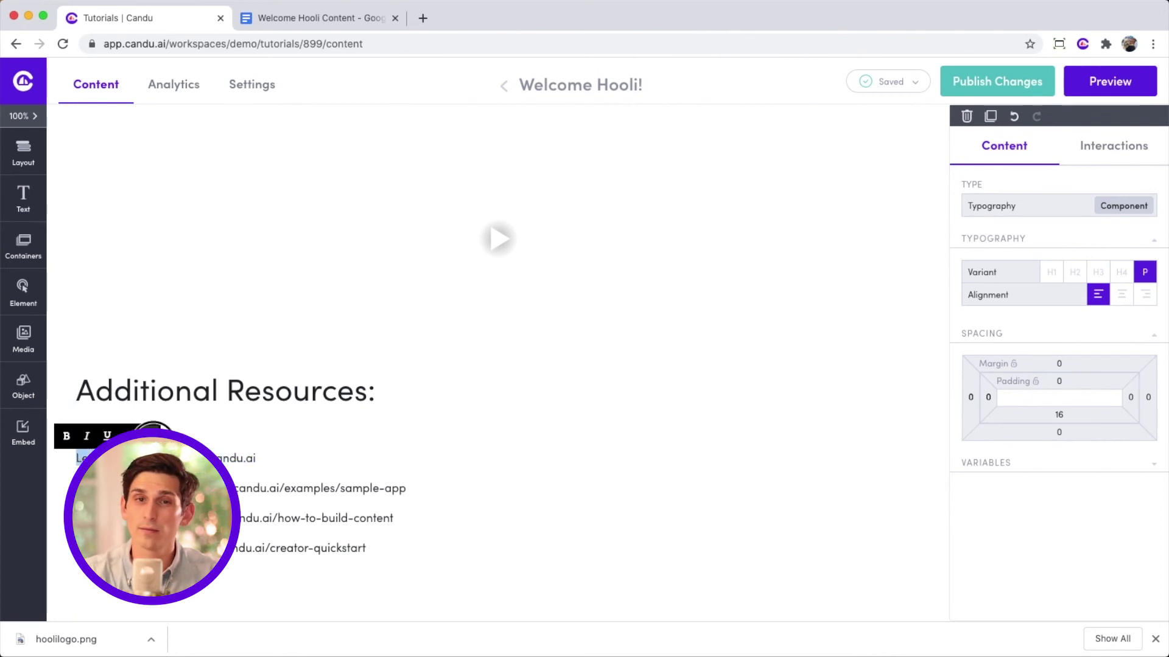
{"action": "left_click", "coordinate": [153, 432]}
{"action": "left_click", "coordinate": [269, 456]}
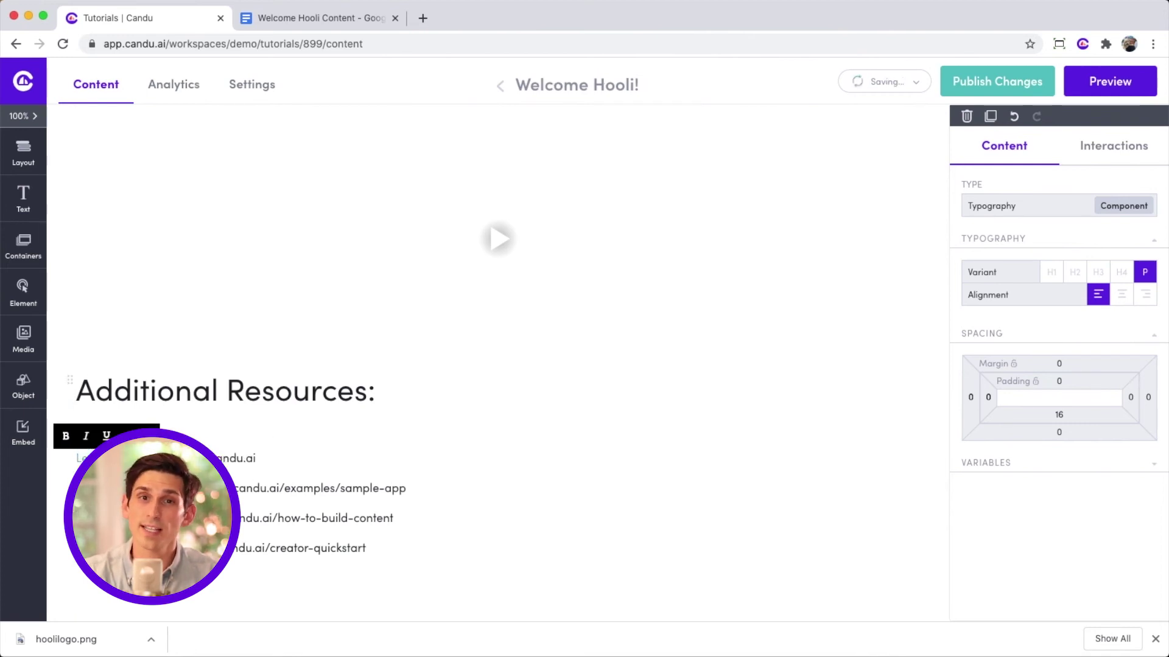
{"action": "left_click_drag", "start_coordinate": [79, 489], "coordinate": [408, 487]}
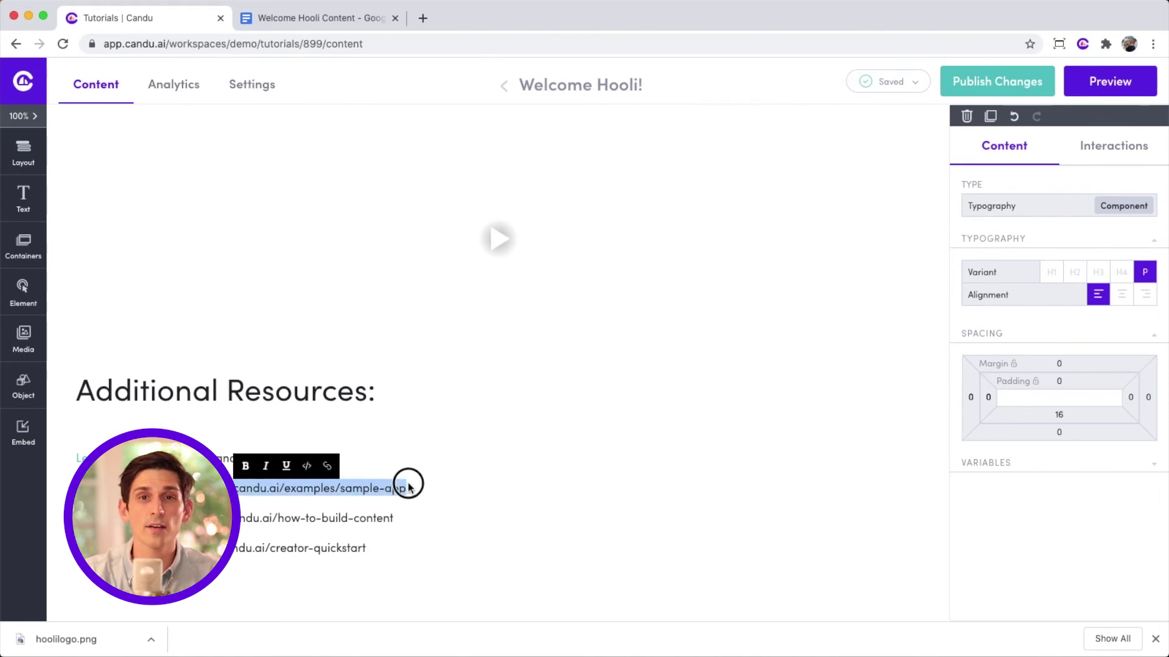
{"action": "left_click", "coordinate": [122, 488]}
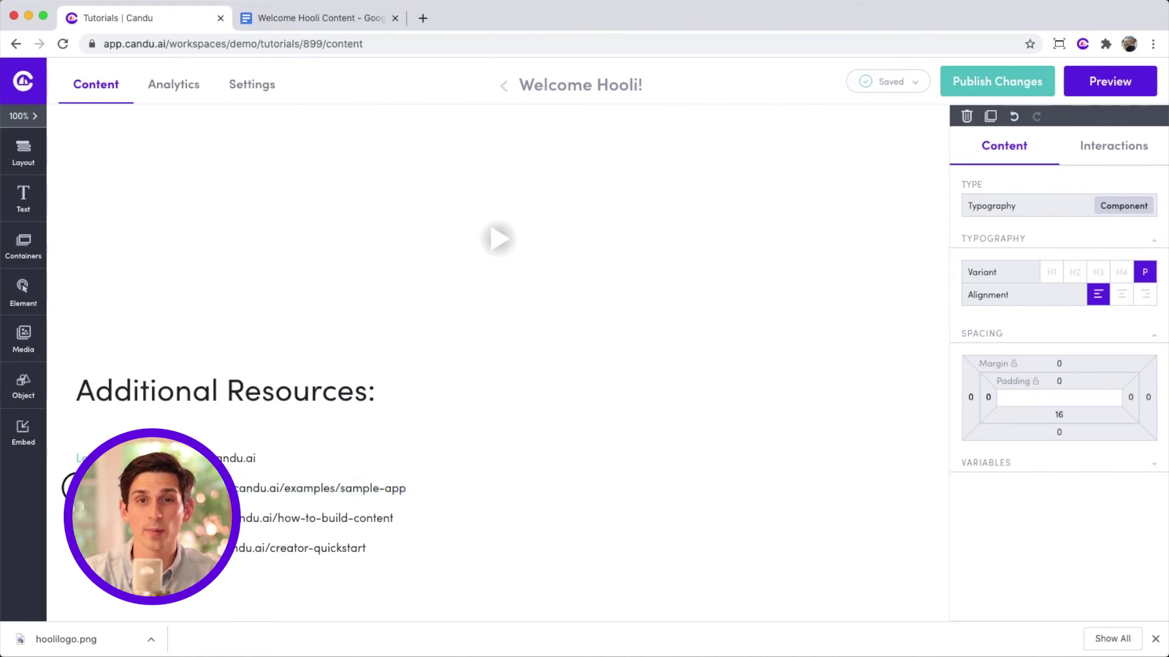
{"action": "key", "text": "ctrl+v"}
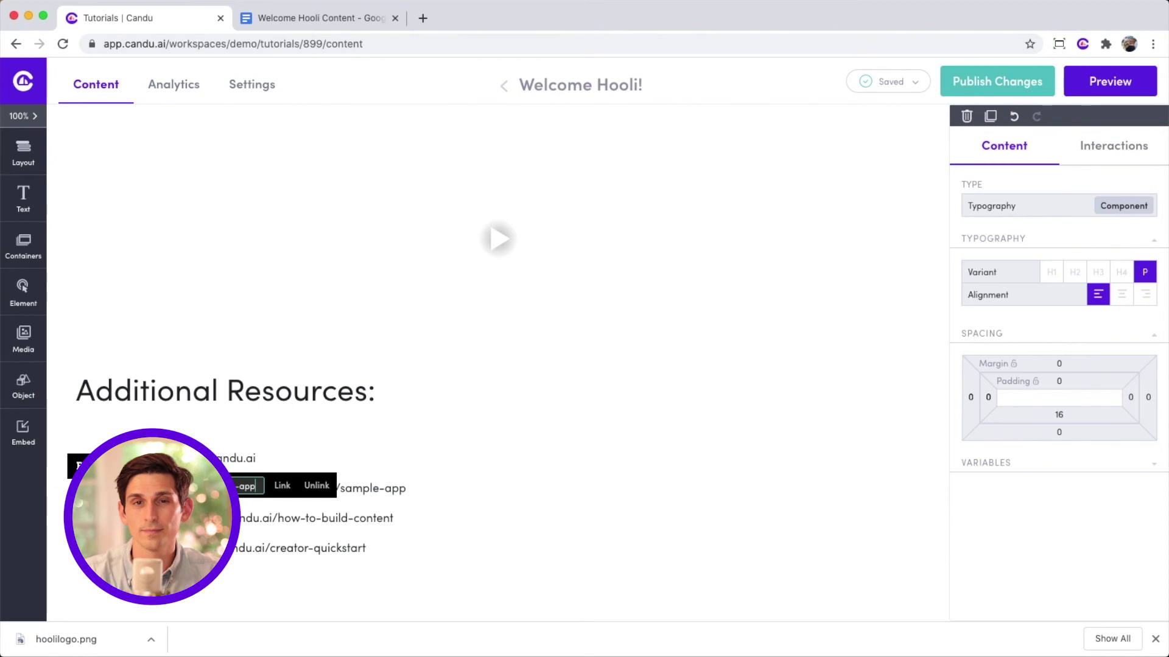
{"action": "left_click", "coordinate": [280, 487]}
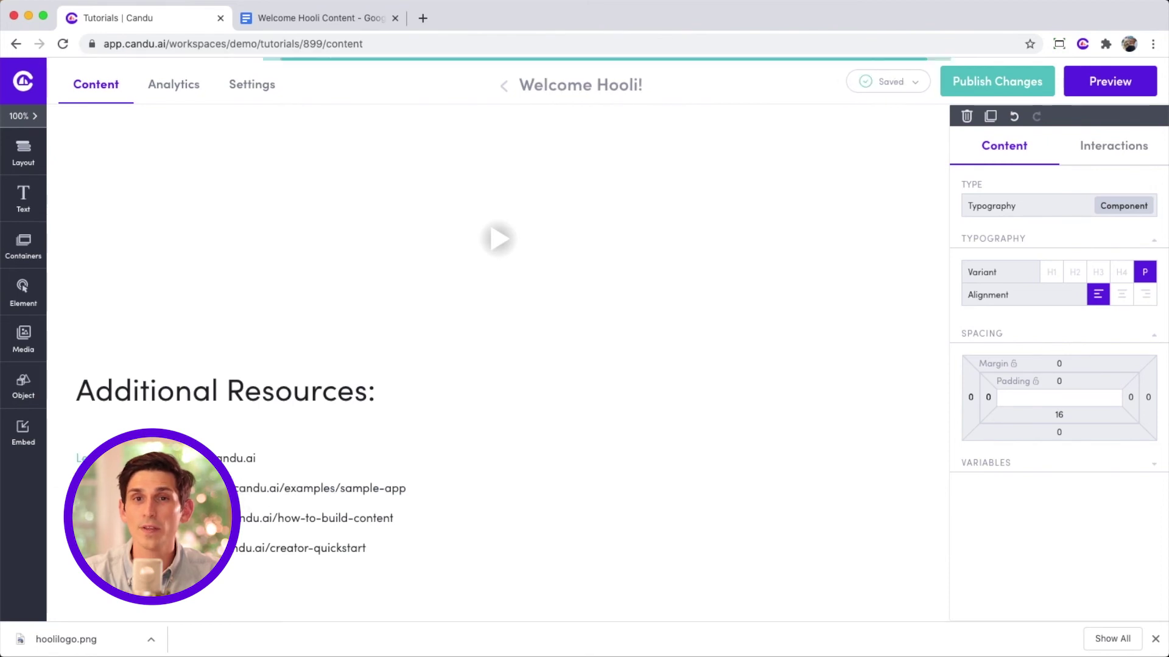
Step: Hyperlink "Getting Started" to its how-to-build-content URL and "Best Practices" to its creator-quickstart URL
{"action": "left_click_drag", "start_coordinate": [122, 518], "coordinate": [396, 518]}
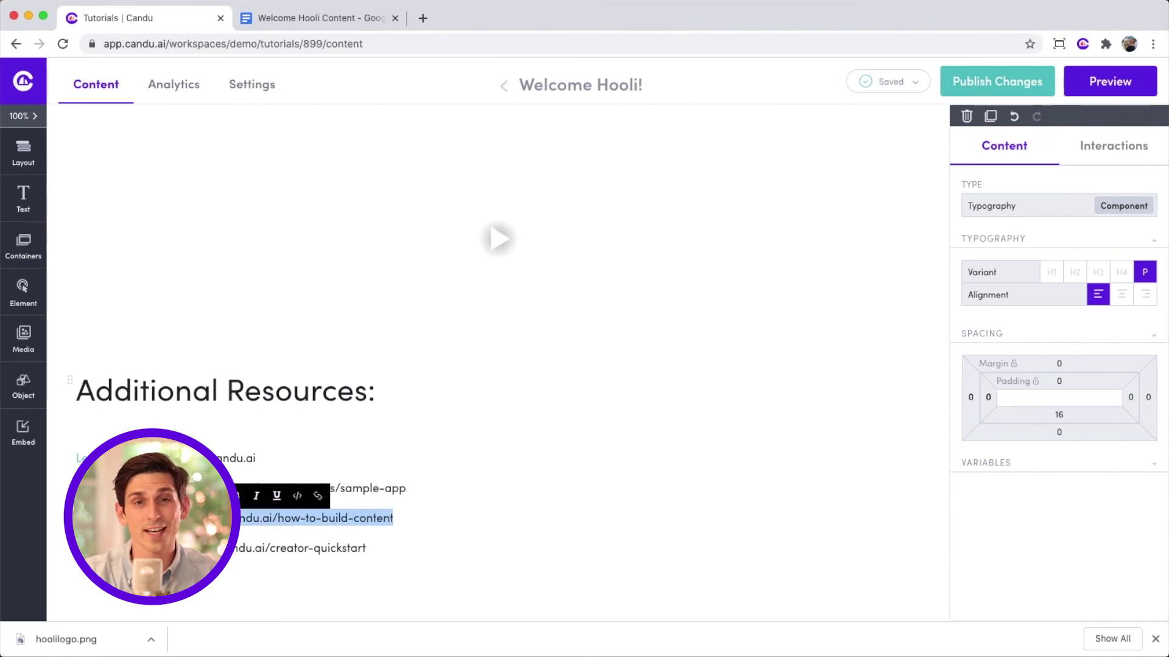
{"action": "left_click", "coordinate": [122, 518]}
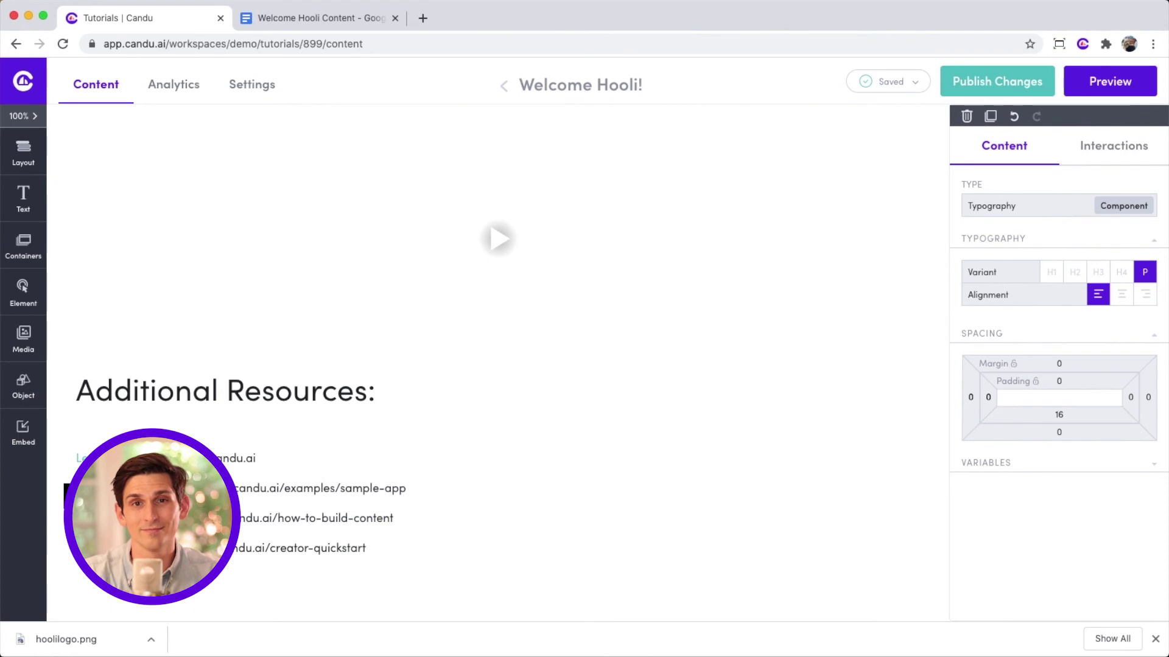
{"action": "key", "text": "ctrl+k"}
{"action": "left_click", "coordinate": [274, 516]}
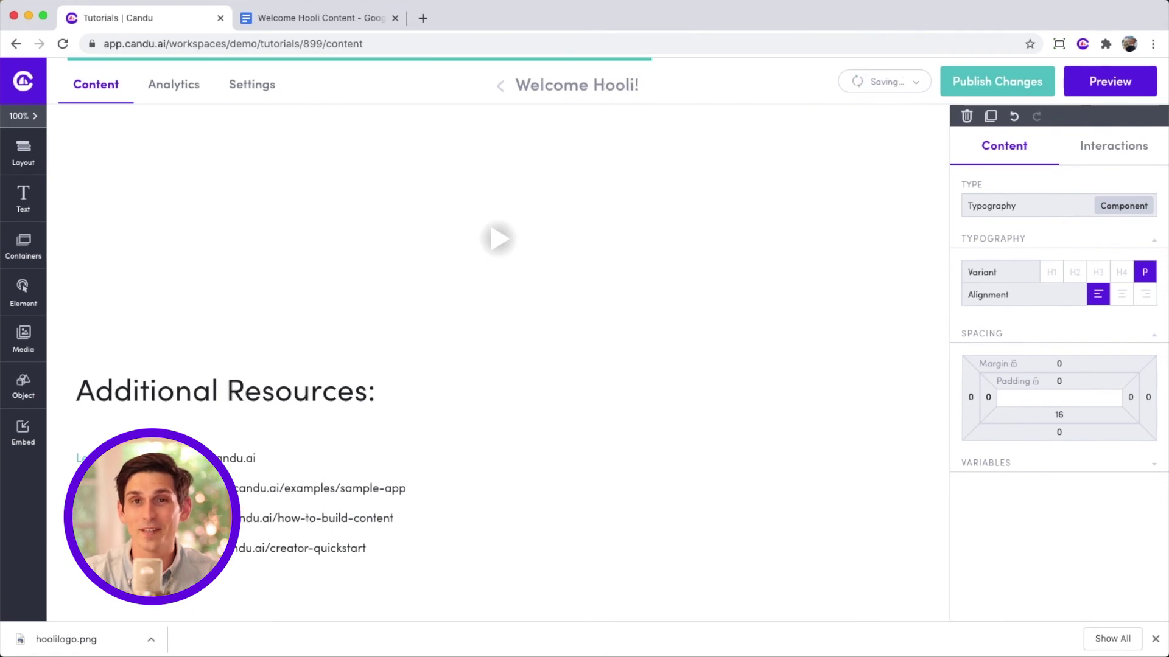
{"action": "triple_click", "coordinate": [364, 549]}
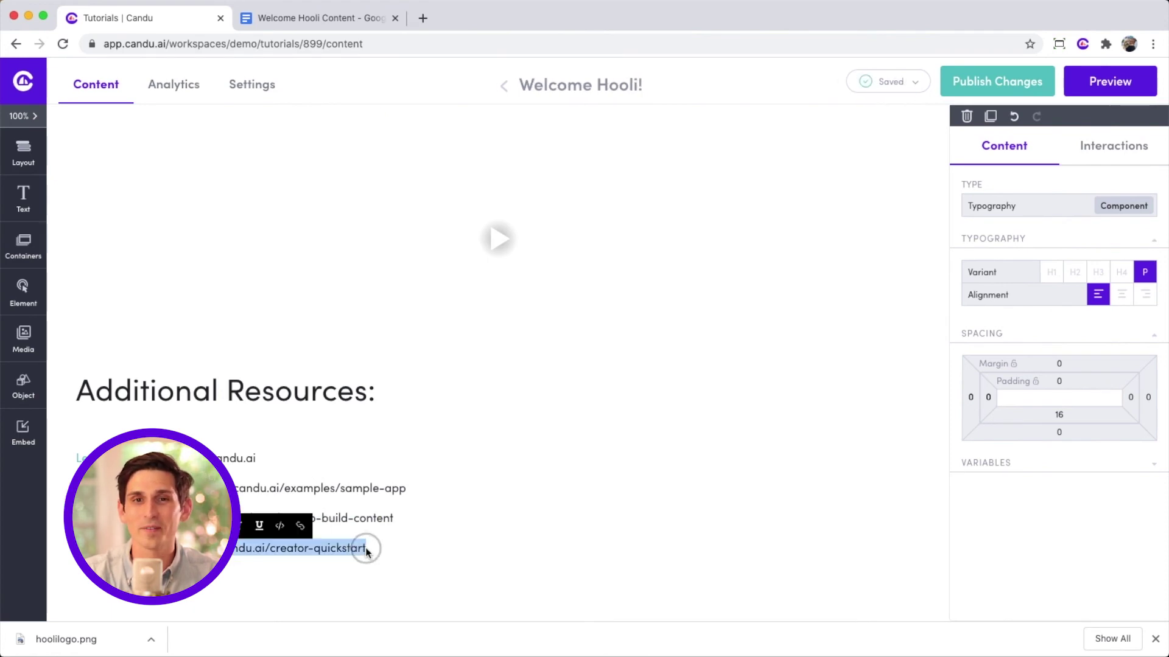
{"action": "left_click", "coordinate": [73, 551]}
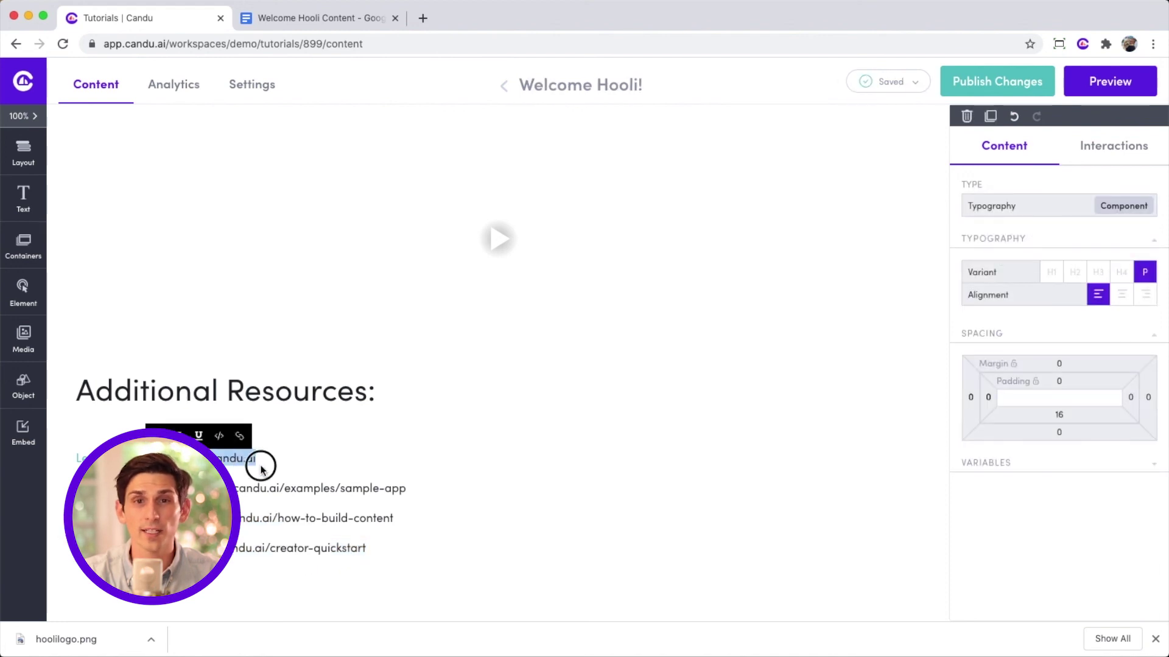
Step: Remove the plain URLs that follow the four resource names
{"action": "key", "text": "BackSpace"}
{"action": "left_click_drag", "start_coordinate": [234, 489], "coordinate": [375, 549]}
{"action": "key", "text": "BackSpace"}
{"action": "key", "text": "BackSpace"}
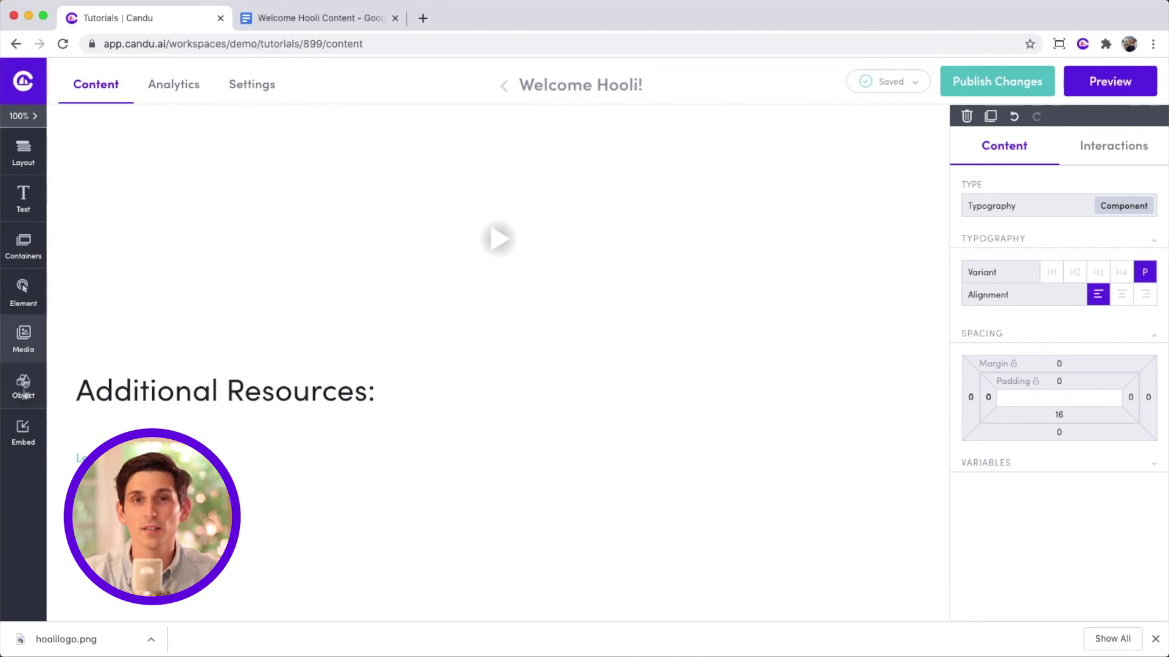
Step: Add a button directly below the "Additional Resources:" heading and label it "Learn More"
{"action": "left_click", "coordinate": [24, 304]}
{"action": "left_click_drag", "start_coordinate": [210, 177], "coordinate": [277, 434]}
{"action": "triple_click", "coordinate": [510, 433]}
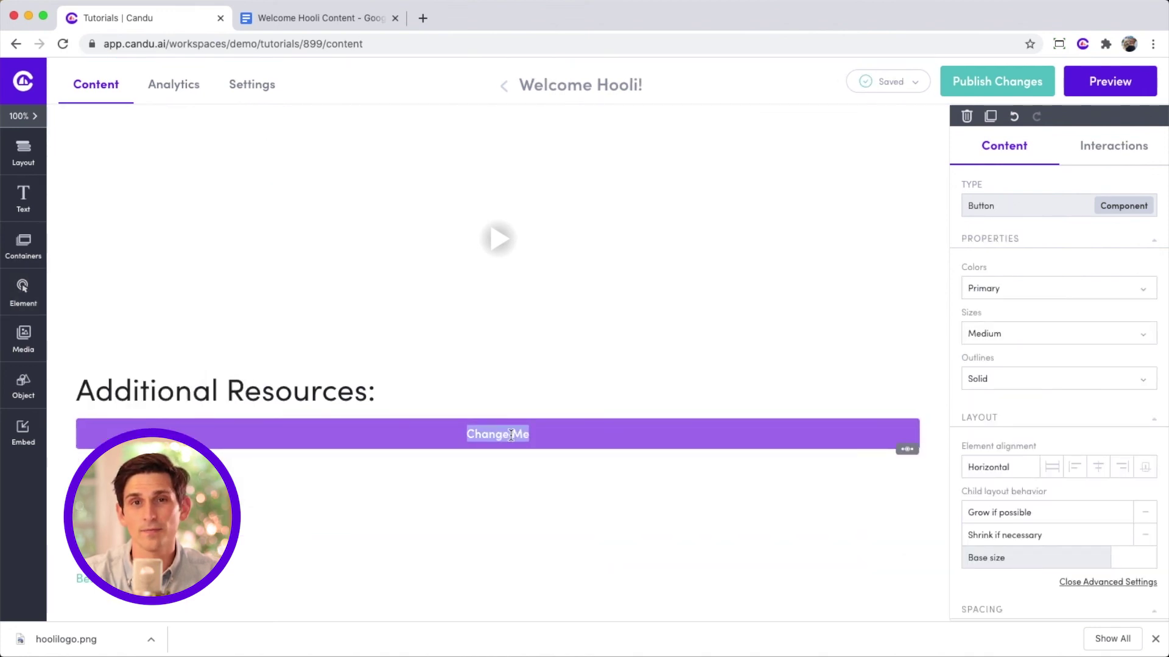
{"action": "type", "text": "Learn Mor"}
{"action": "left_click", "coordinate": [422, 436]}
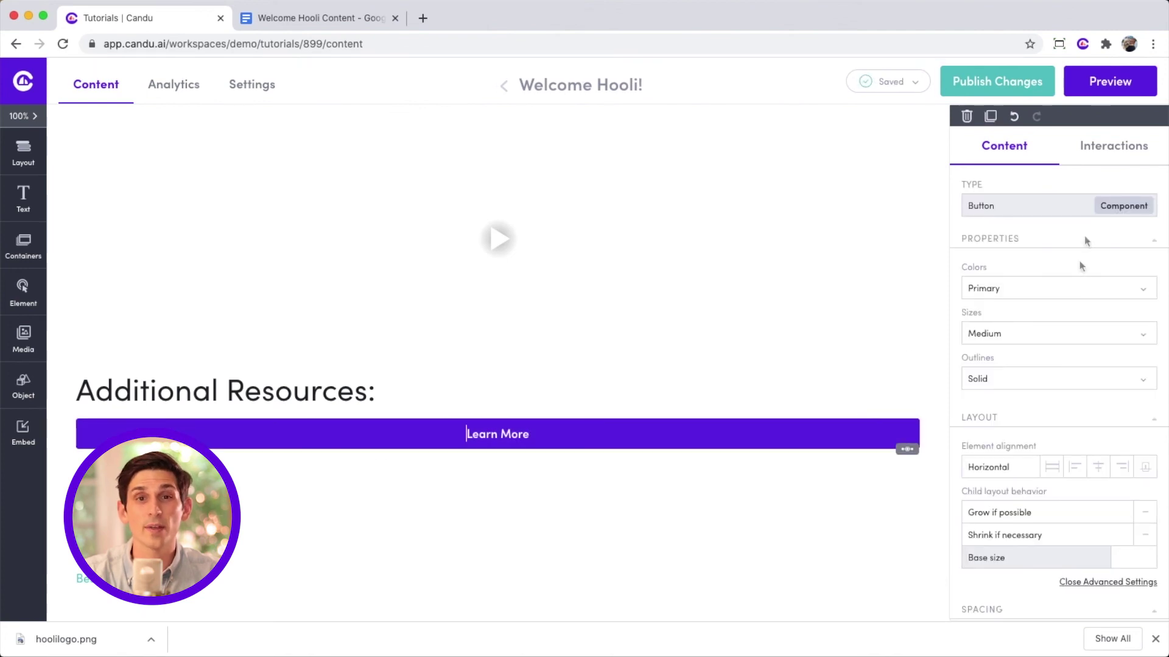
Step: Give the Learn More button an On Click action that opens the URL docs.candu.ai, with the interaction label open_docs
{"action": "left_click", "coordinate": [1090, 152]}
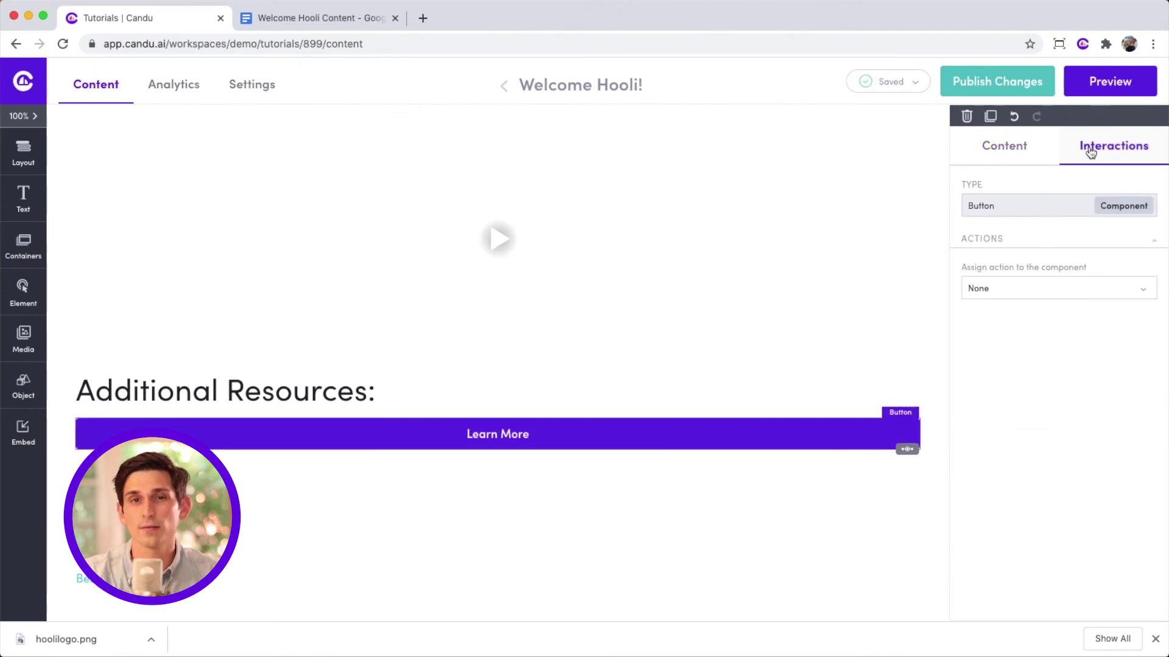
{"action": "left_click", "coordinate": [1004, 331]}
{"action": "left_click", "coordinate": [1003, 323]}
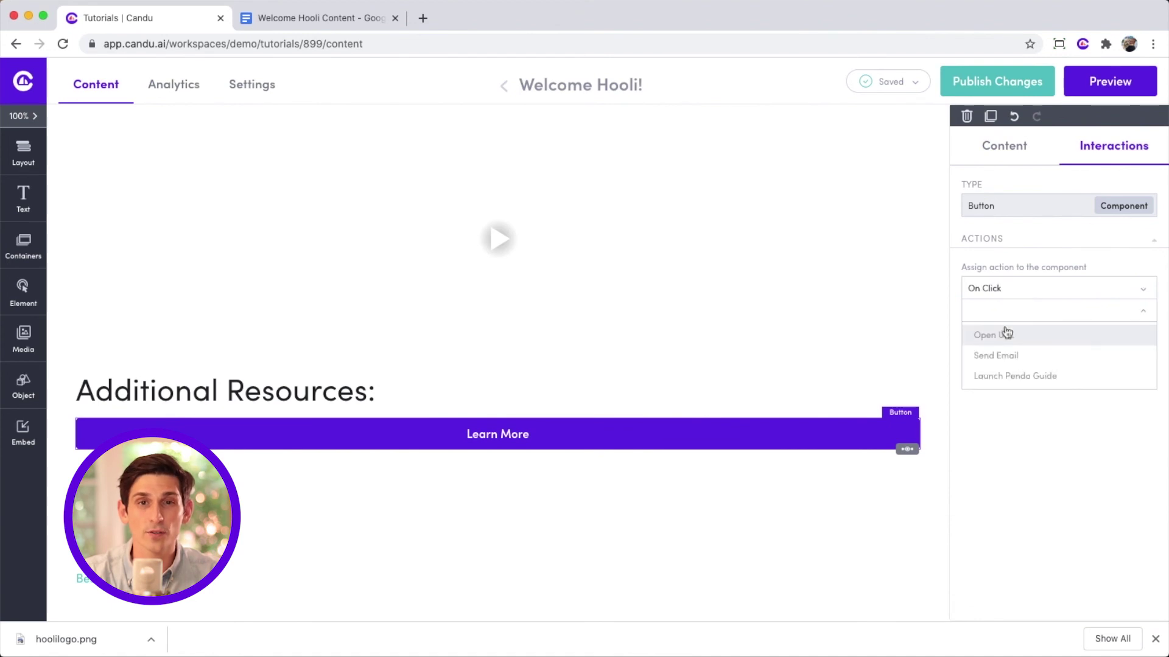
{"action": "left_click", "coordinate": [1007, 336]}
{"action": "left_click", "coordinate": [1010, 334]}
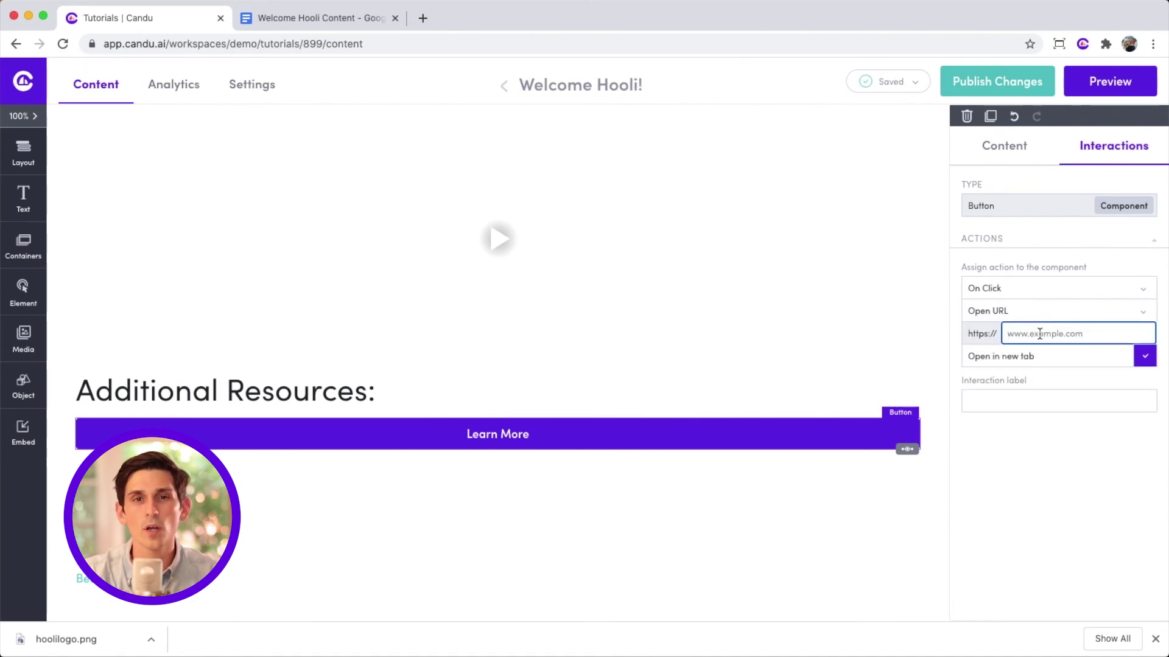
{"action": "type", "text": "docs.candu.ai"}
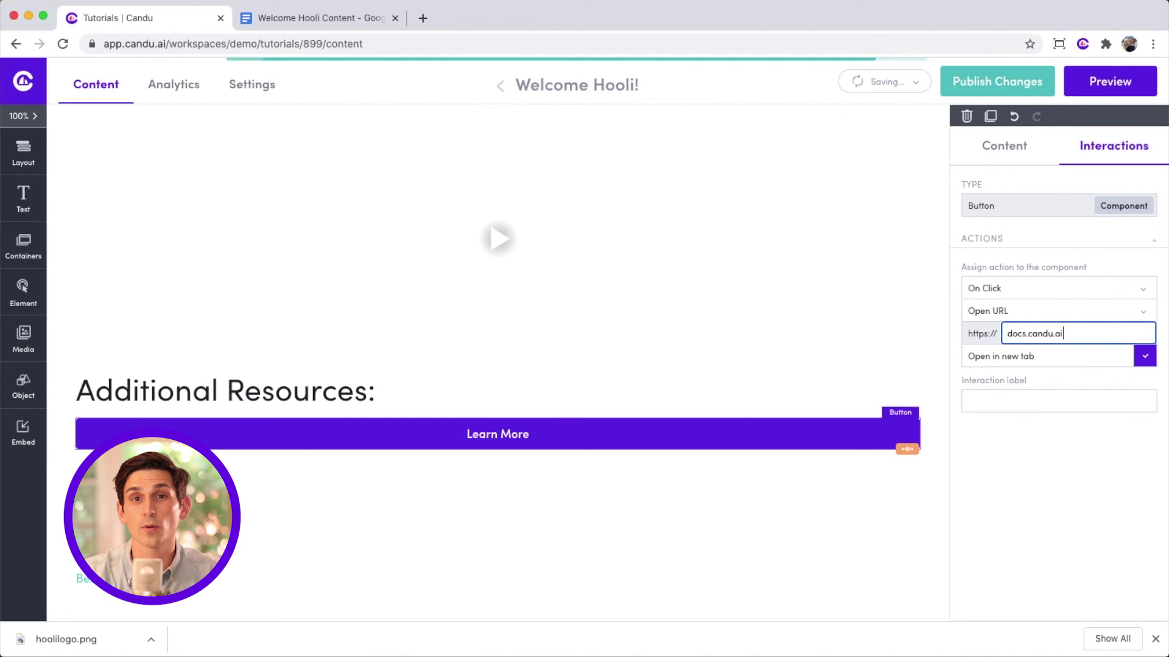
{"action": "left_click", "coordinate": [1020, 402]}
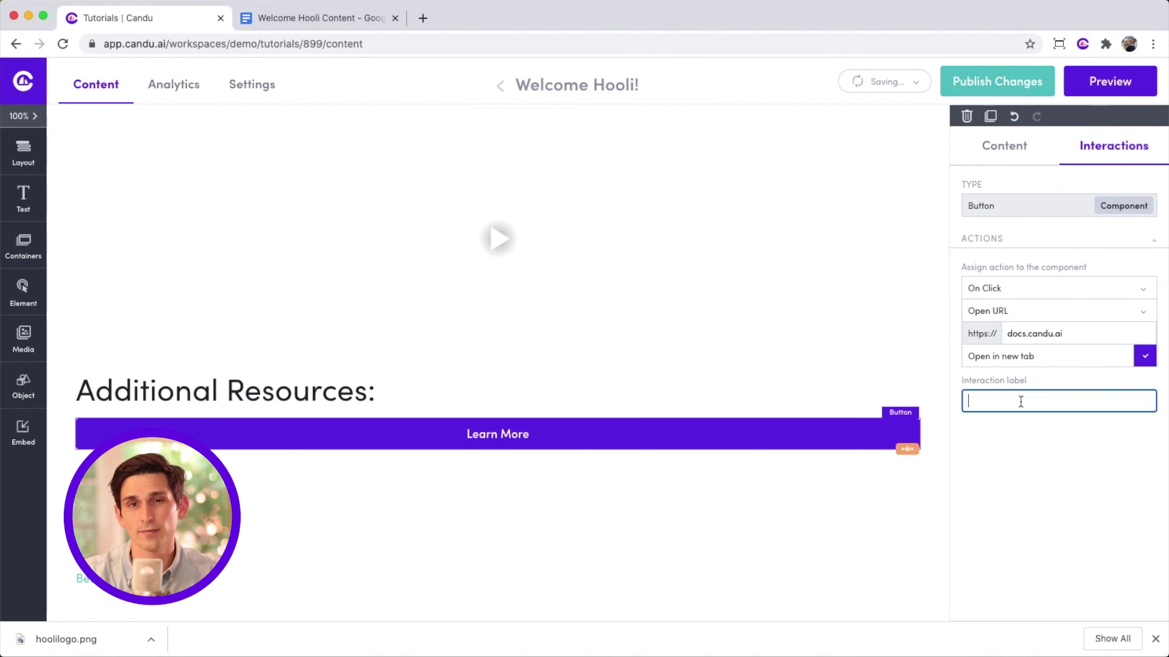
{"action": "type", "text": "open_docs"}
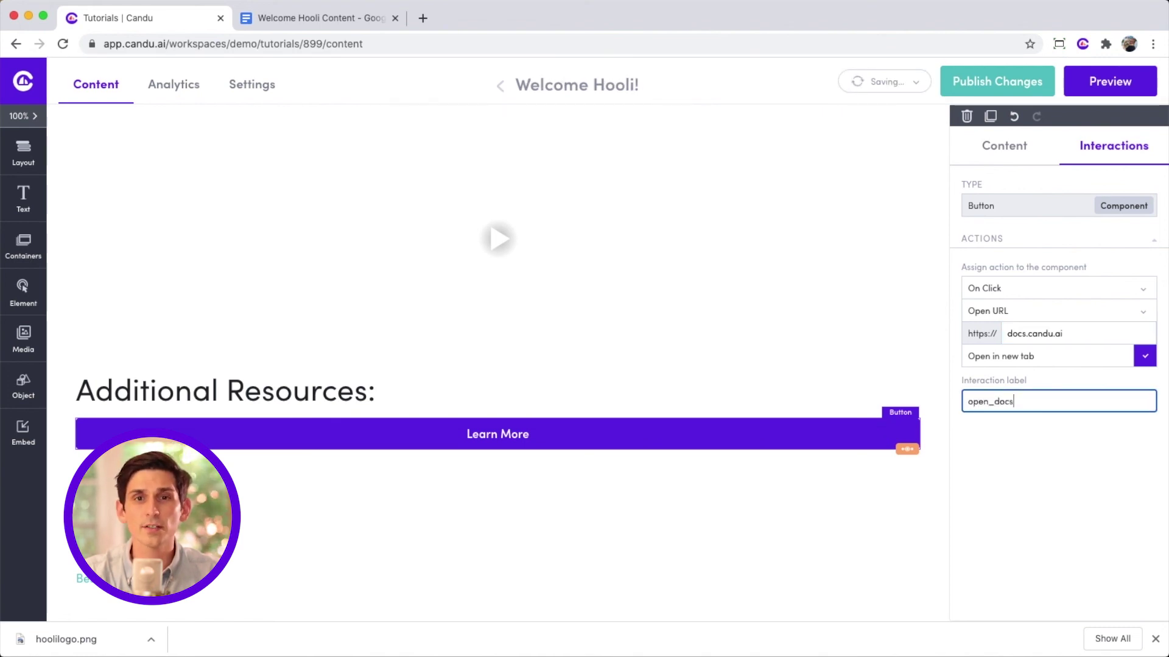
Step: Delete the "Learn More" text row beneath the button, and show the button's content properties
{"action": "left_click", "coordinate": [620, 485]}
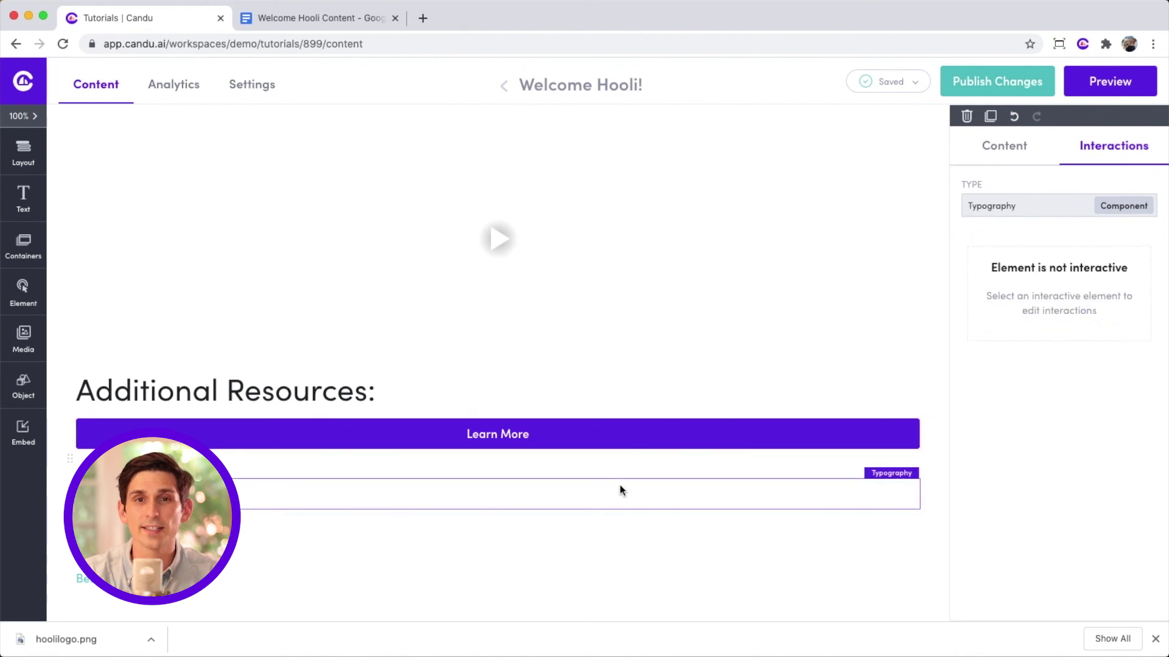
{"action": "key", "text": "Delete"}
{"action": "left_click", "coordinate": [600, 479]}
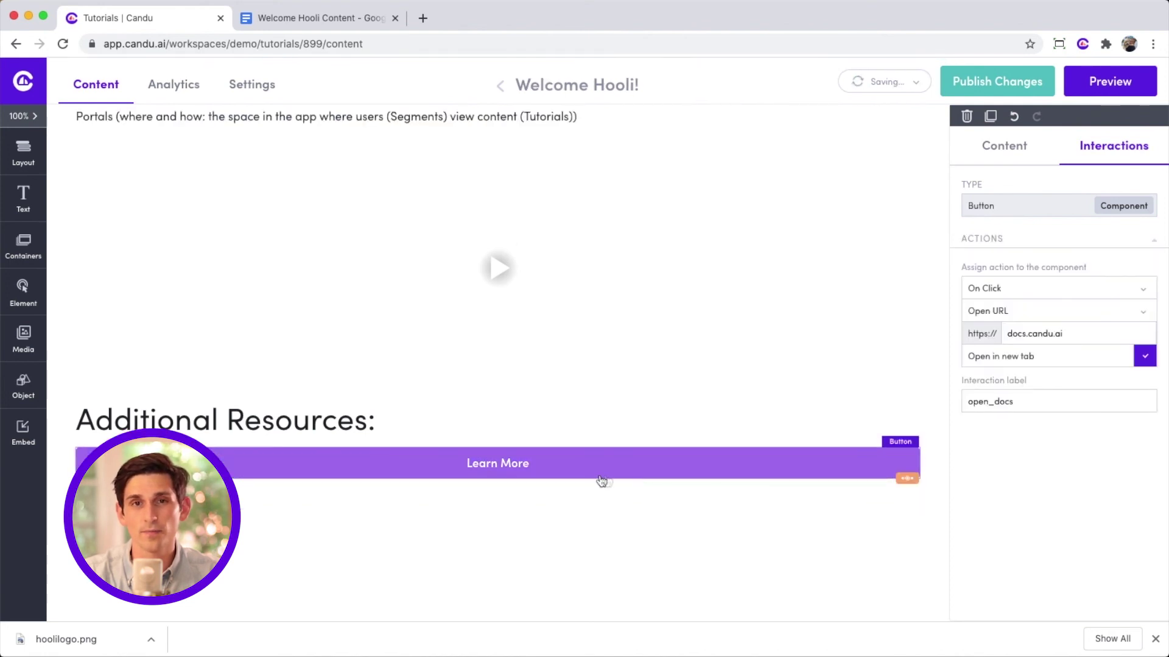
{"action": "left_click", "coordinate": [994, 152]}
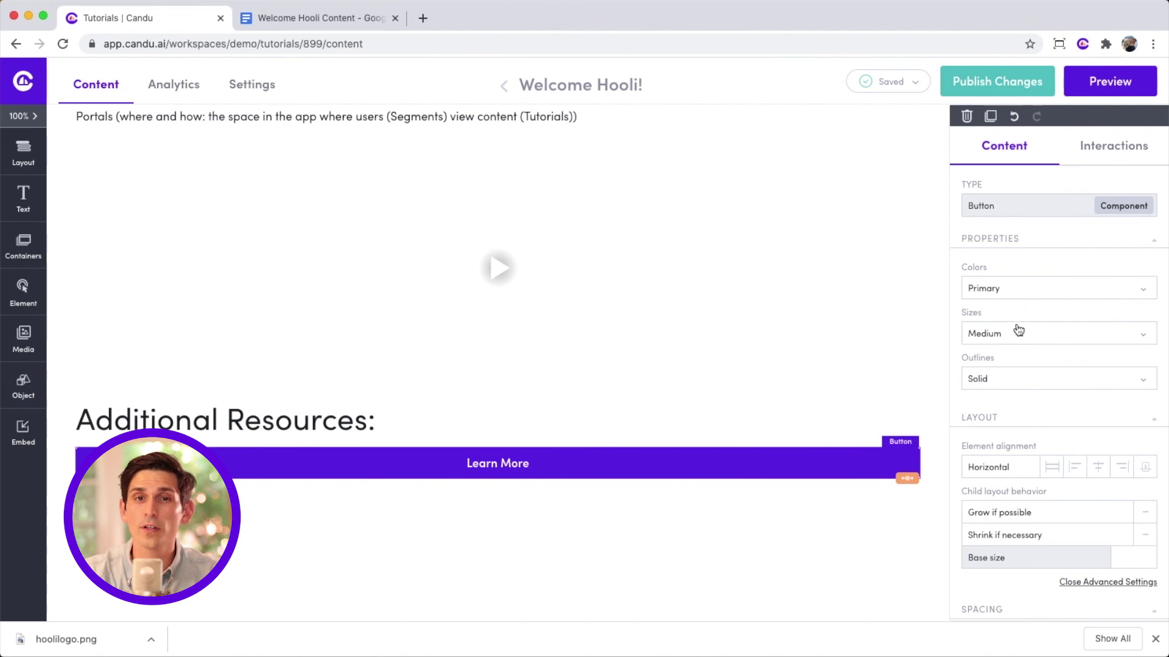
Step: Review the tutorial up to the logos and publish its changes
{"action": "scroll", "coordinate": [854, 320], "scroll_direction": "up", "scroll_amount": 5}
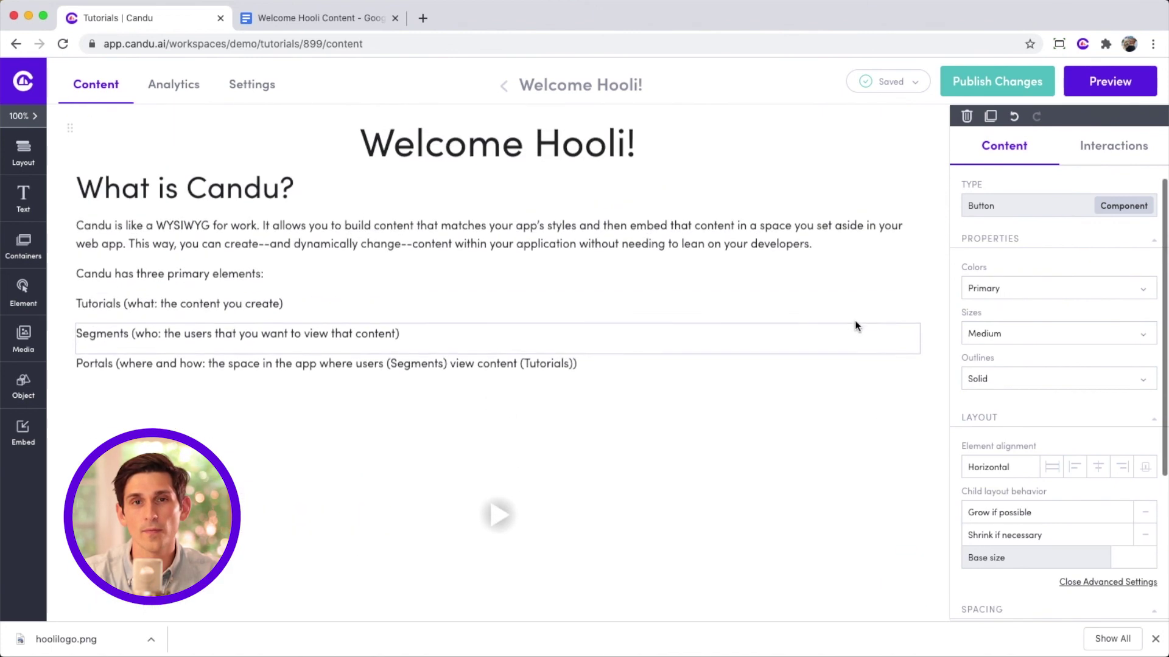
{"action": "scroll", "coordinate": [854, 320], "scroll_direction": "up", "scroll_amount": 3}
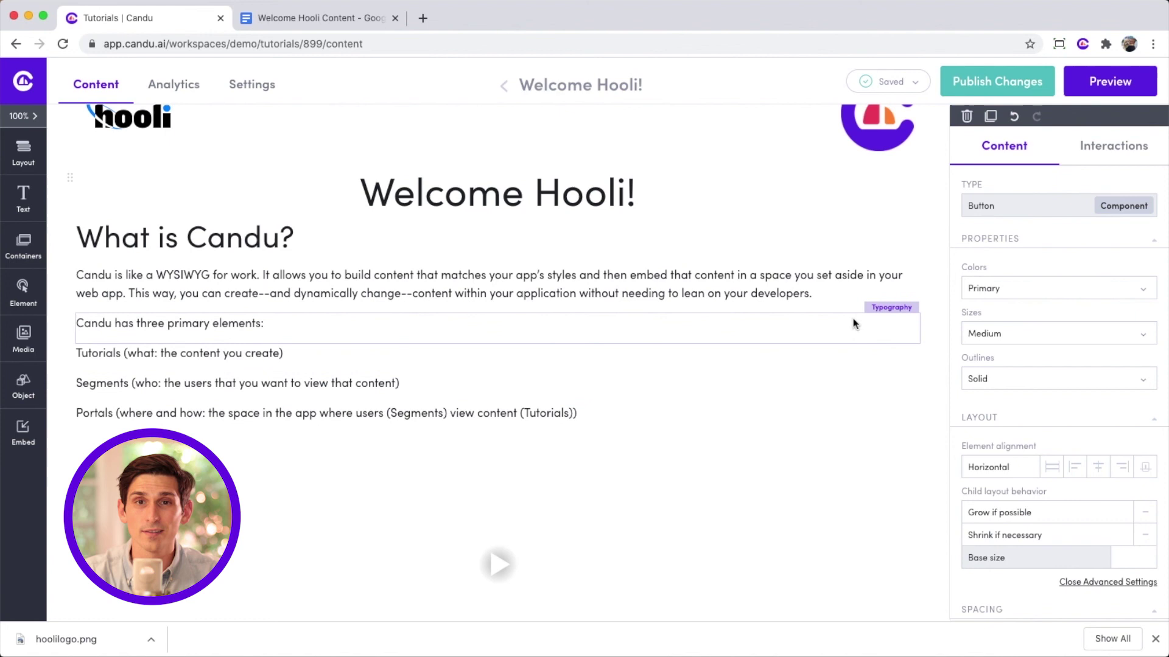
{"action": "left_click", "coordinate": [968, 83]}
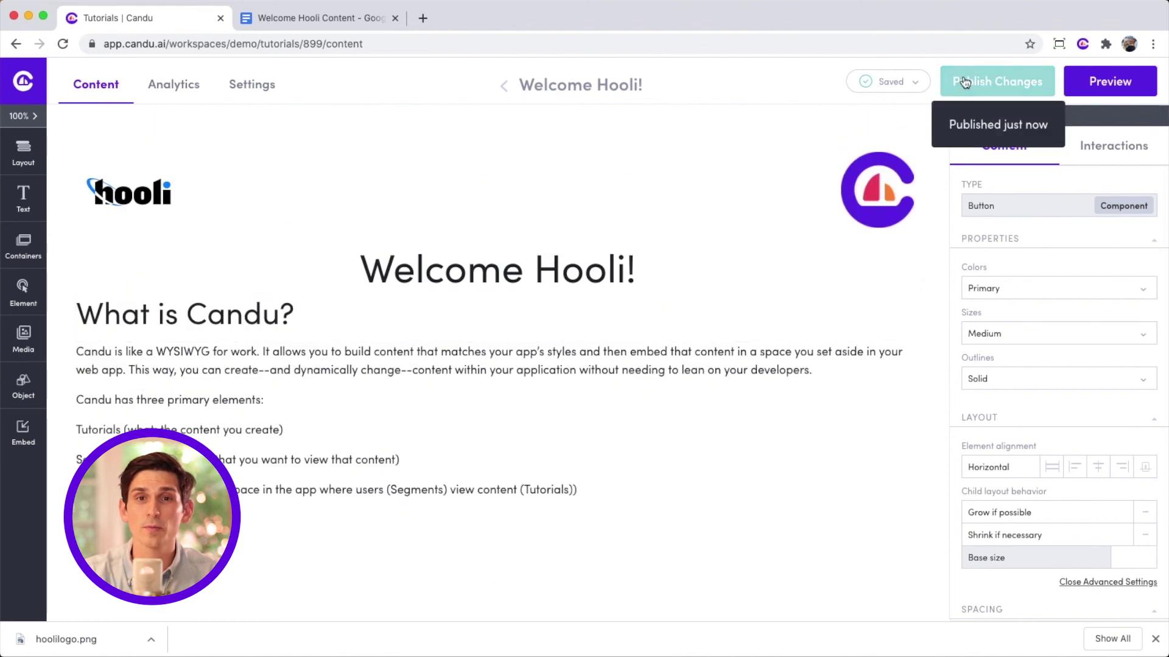